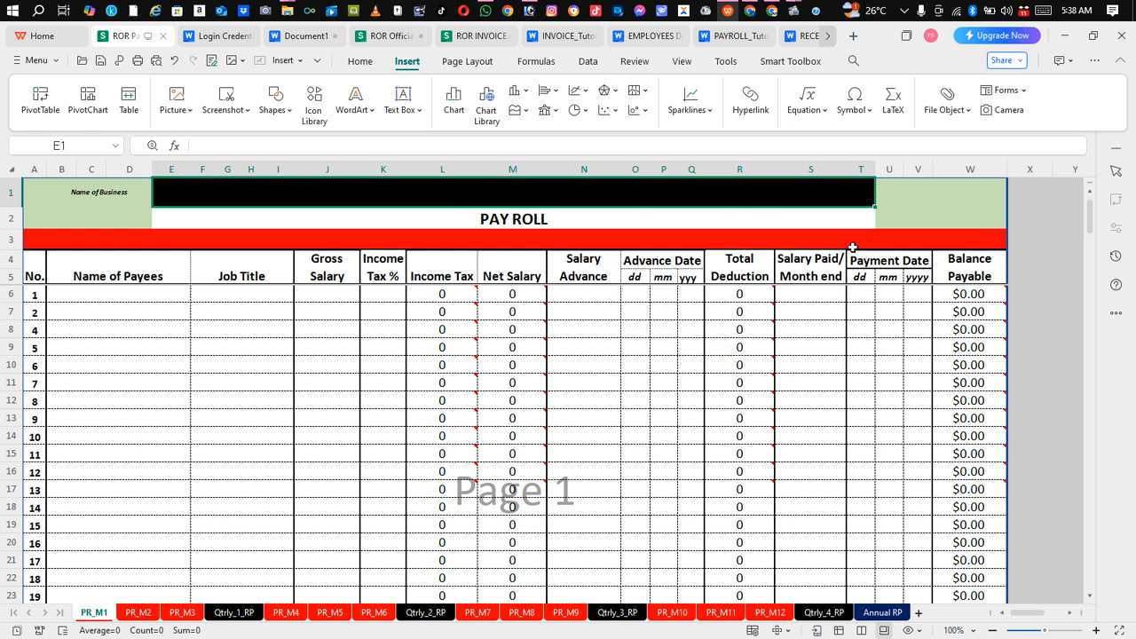
# Step: Clear the selection from the title area of the blank PR_M2 payroll sheet
pyautogui.click(1056, 223)
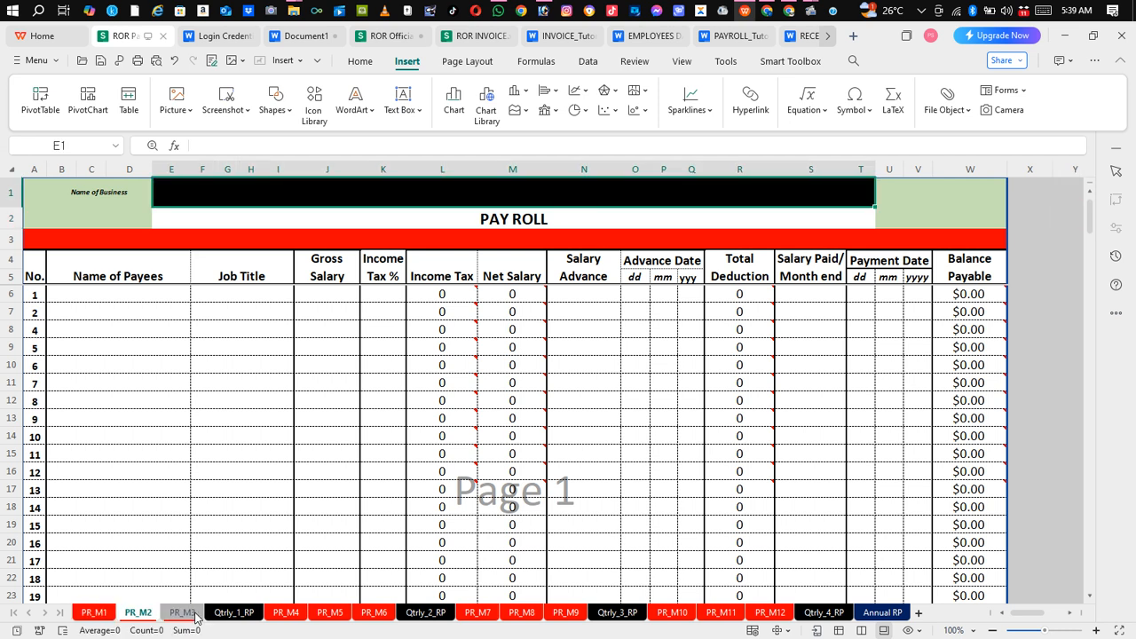
# Step: Look through the PR_M3 sheet and Qtrly_1_RP report, then return to the PR_M1 sheet
pyautogui.click(196, 615)
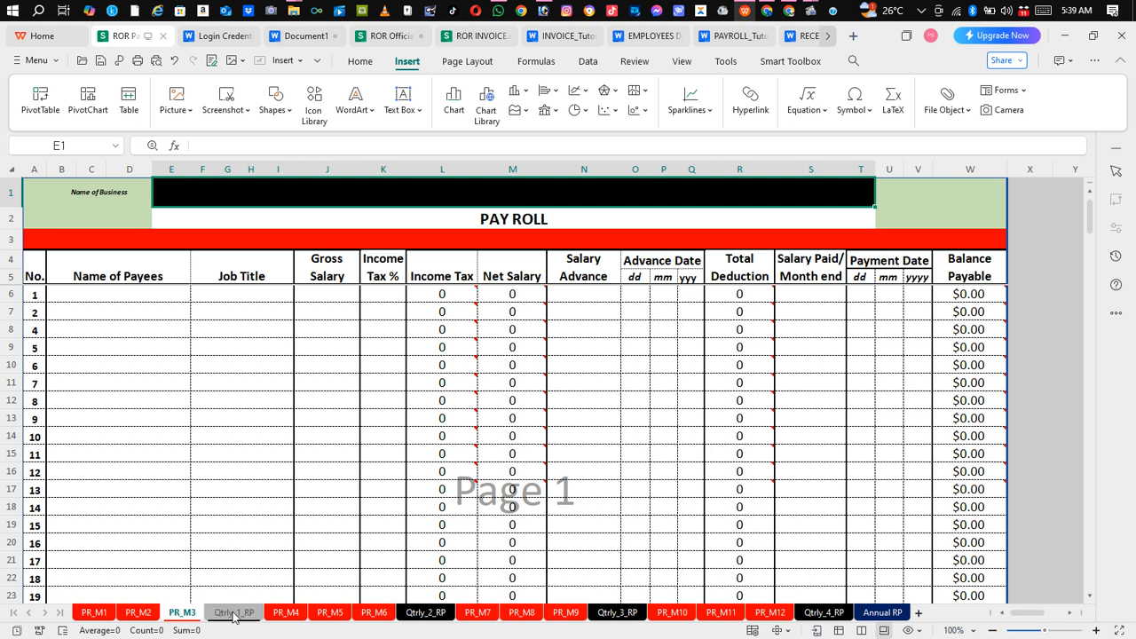
pyautogui.click(233, 615)
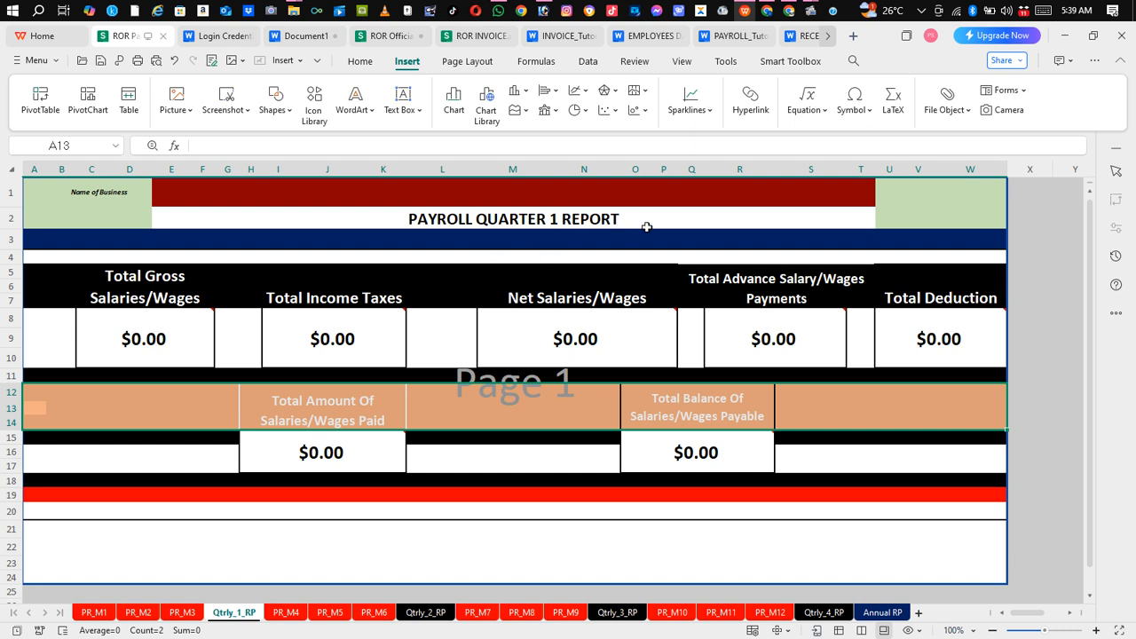
pyautogui.moveTo(763, 303)
pyautogui.click(322, 526)
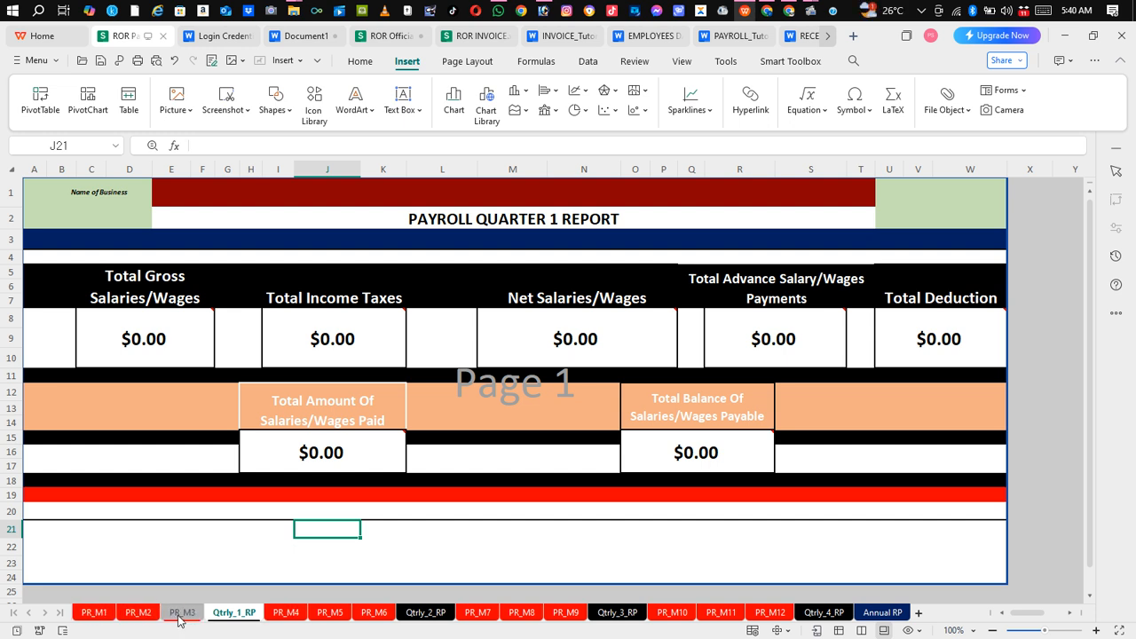
pyautogui.click(95, 616)
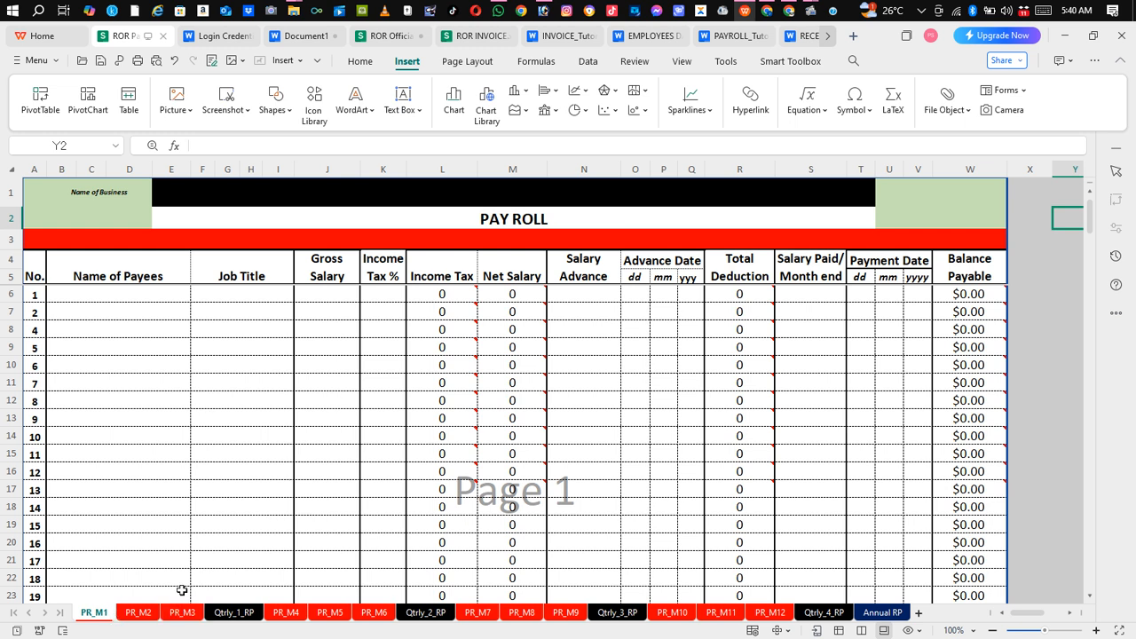
pyautogui.click(244, 619)
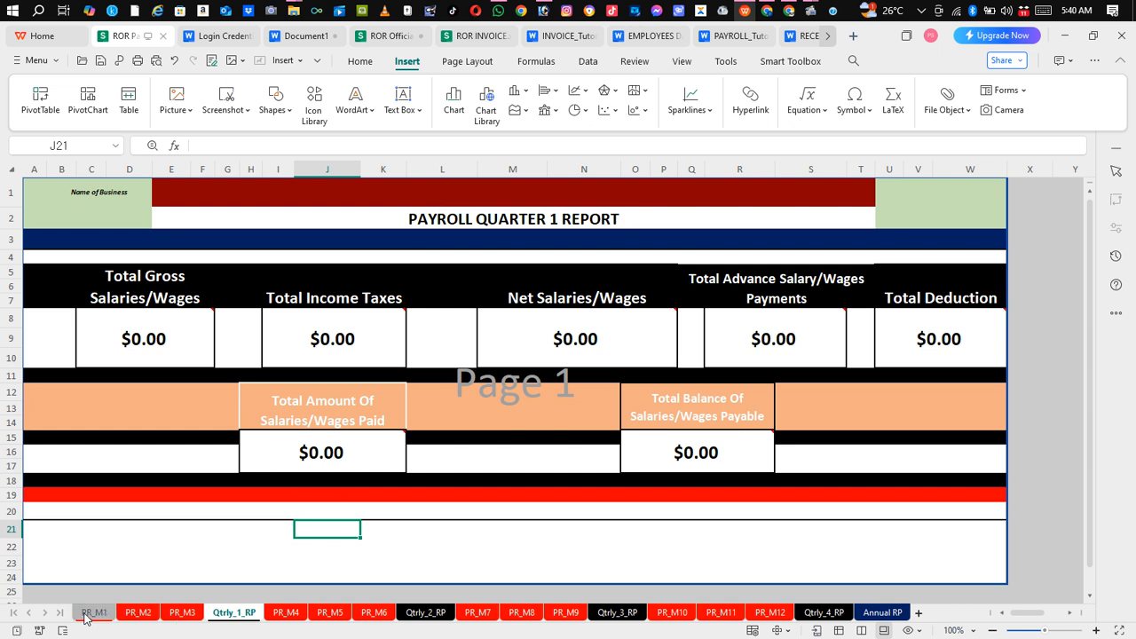
pyautogui.click(89, 615)
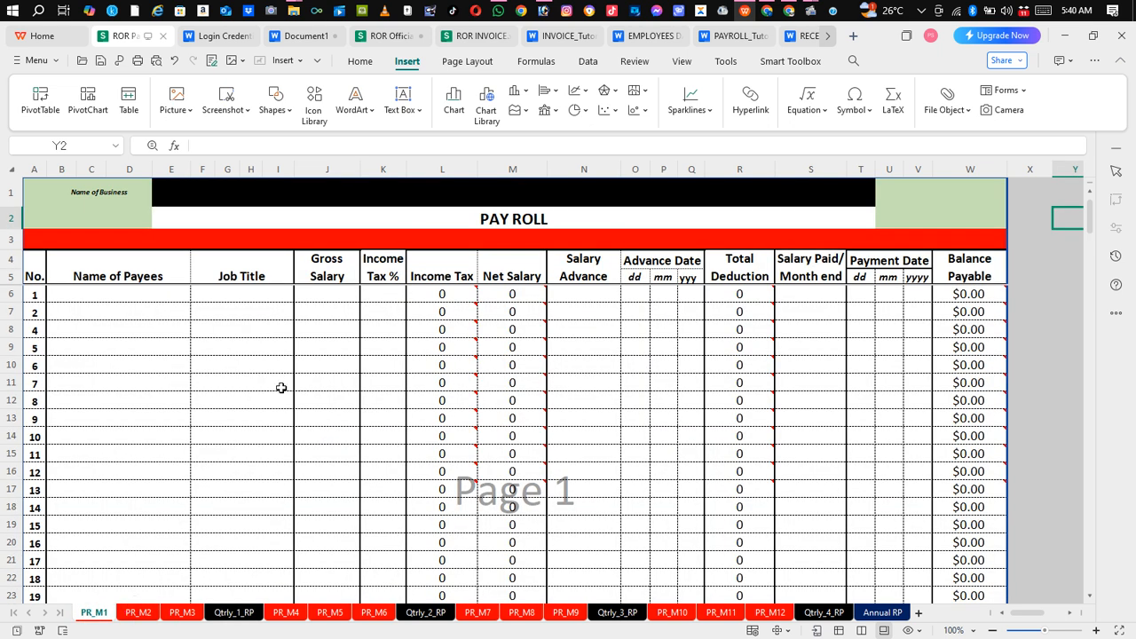
# Step: Enter the first payee's full name in the first Payee Name cell
pyautogui.click(147, 310)
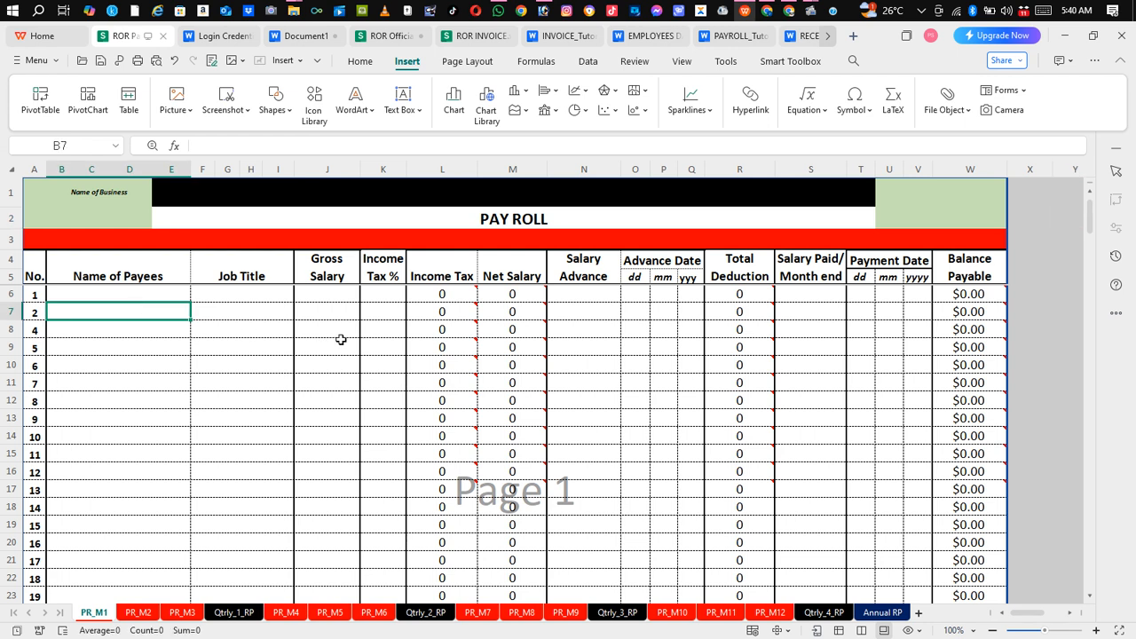
pyautogui.press('Up')
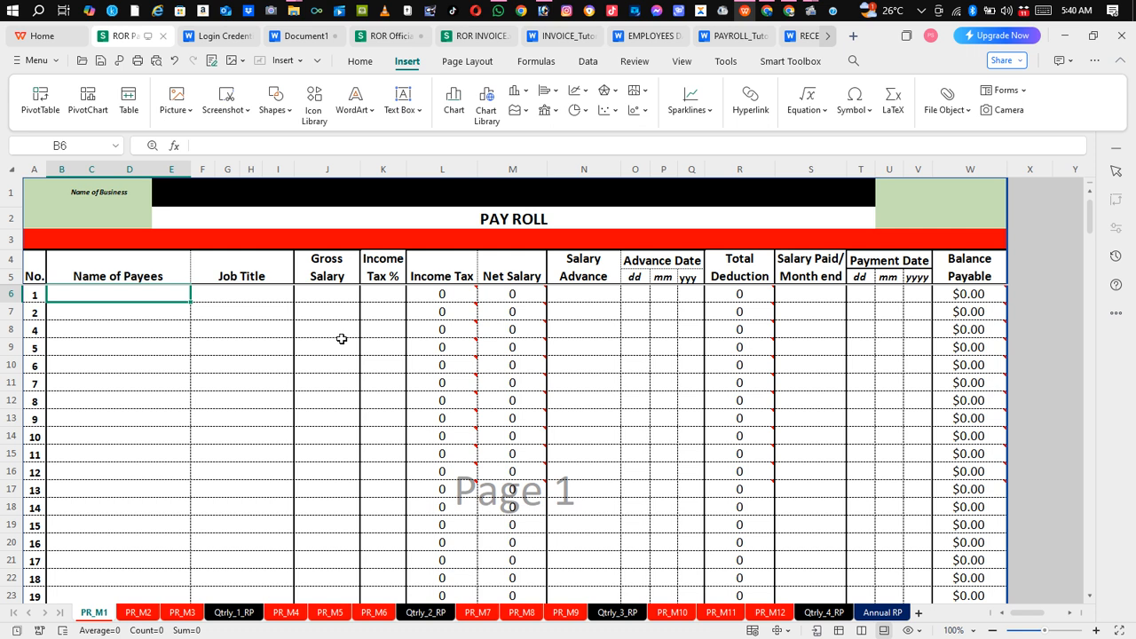
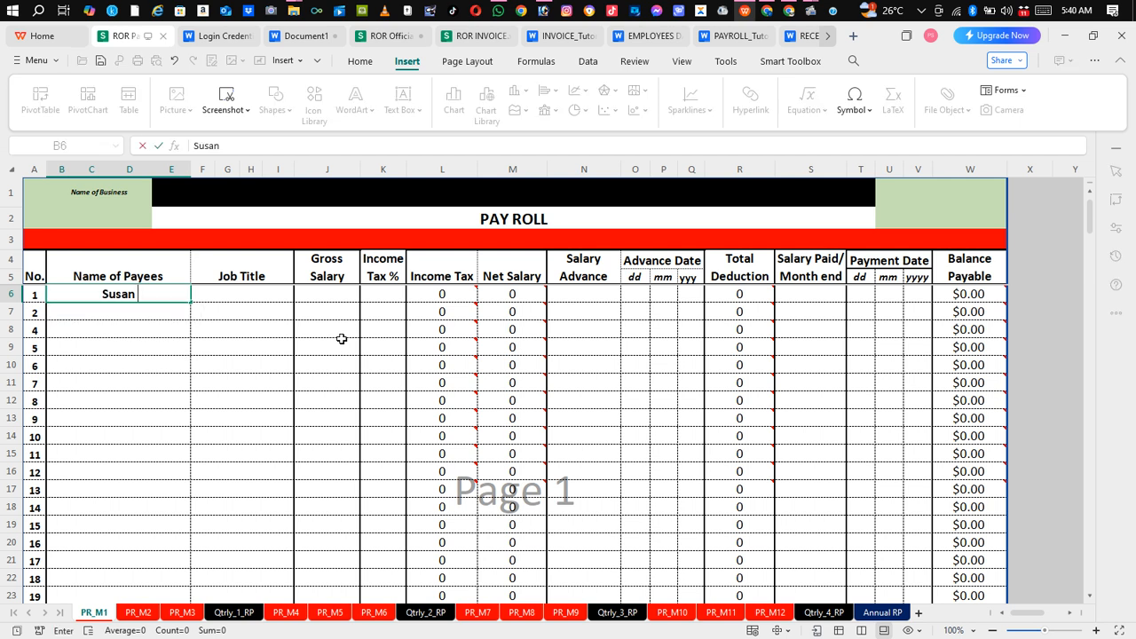
pyautogui.press('Tab')
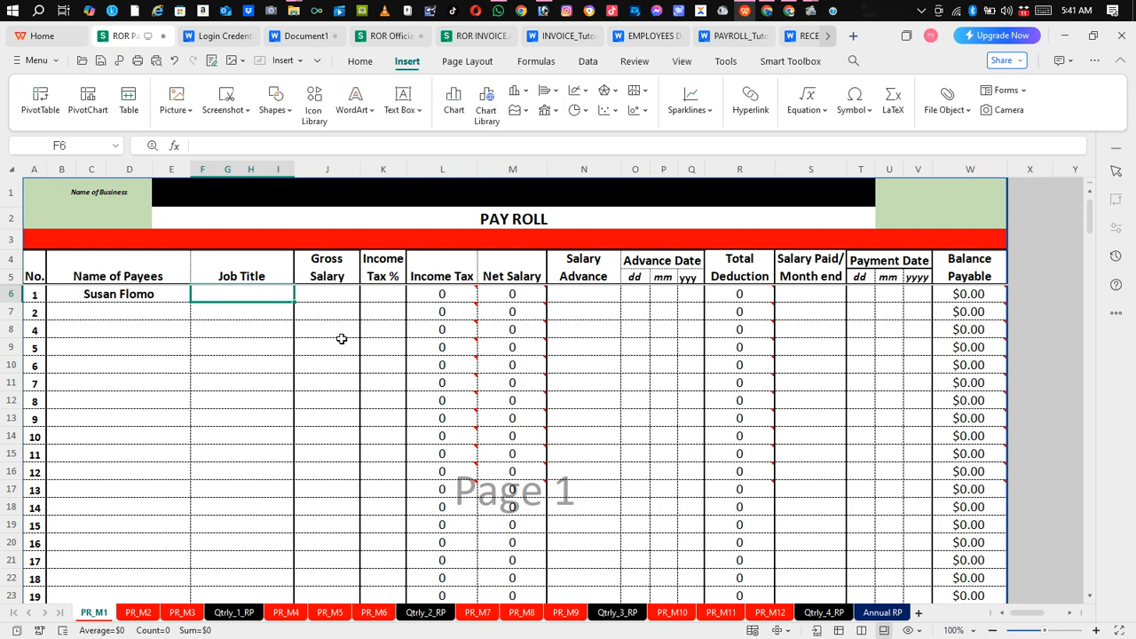
# Step: Fill in job title Manager, gross salary 10000 and income tax rate 2 for that payee
pyautogui.write('Manager')
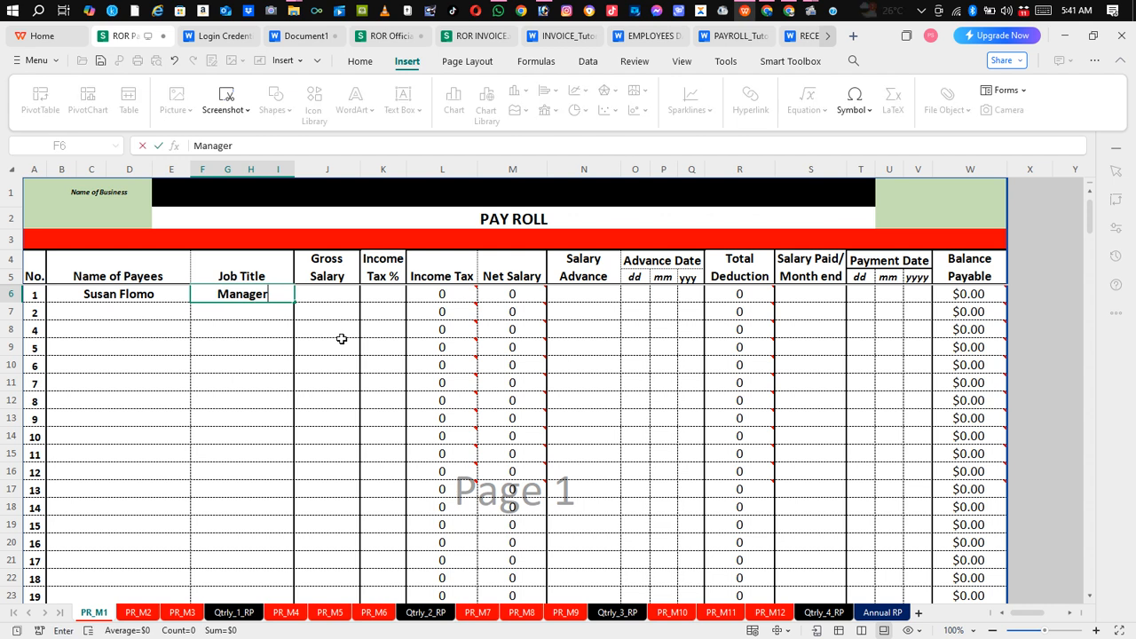
pyautogui.press('Tab')
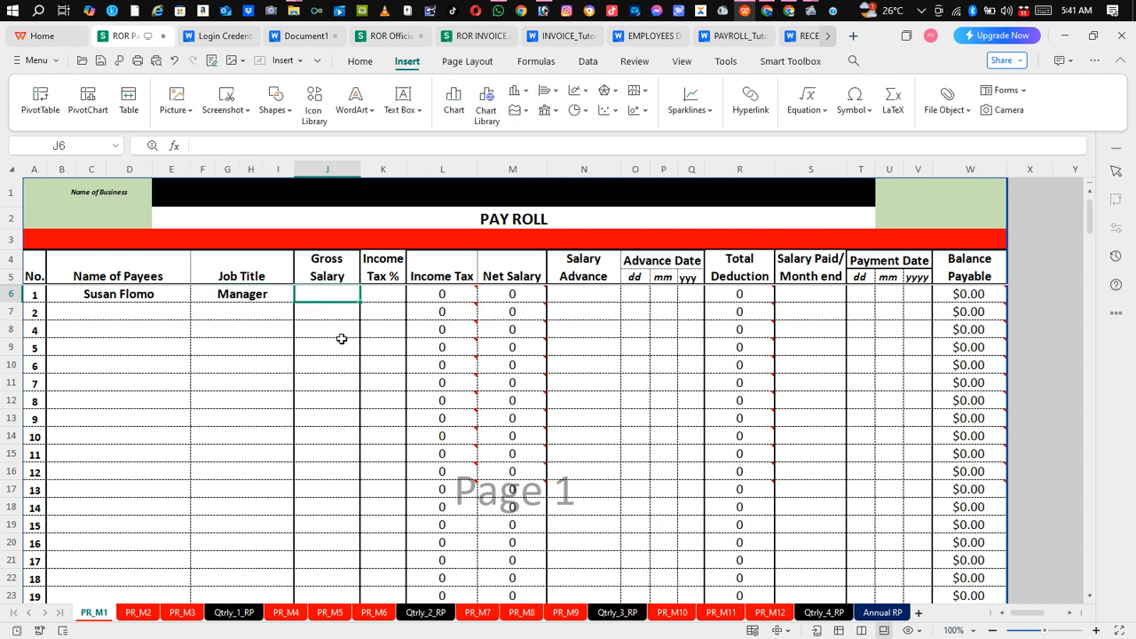
pyautogui.write('10000')
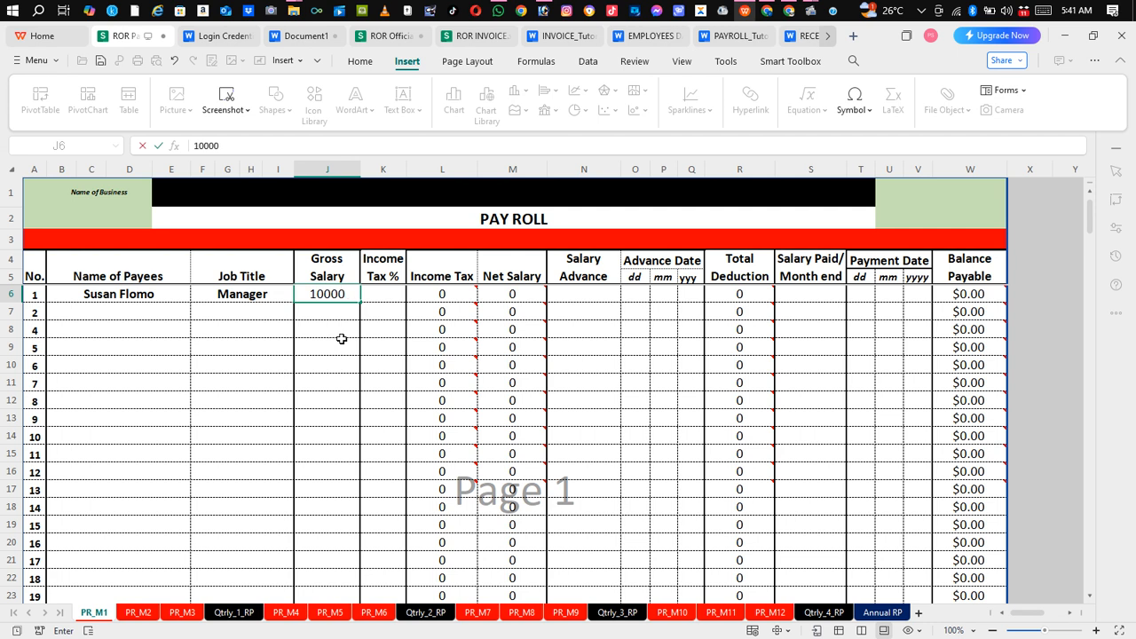
pyautogui.press('Tab')
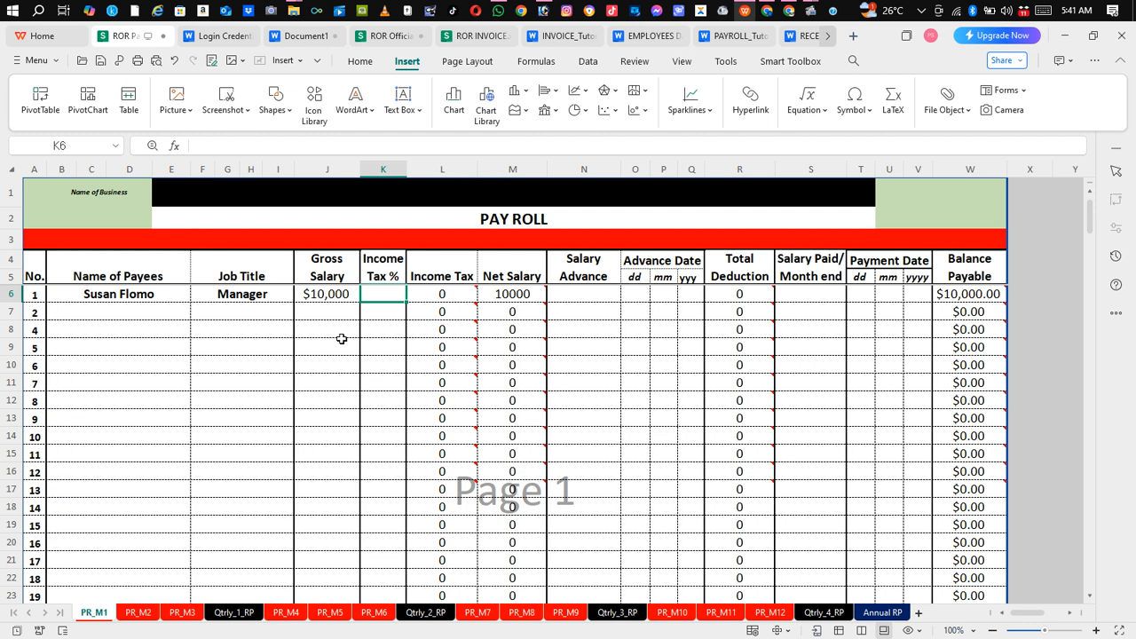
pyautogui.write('2')
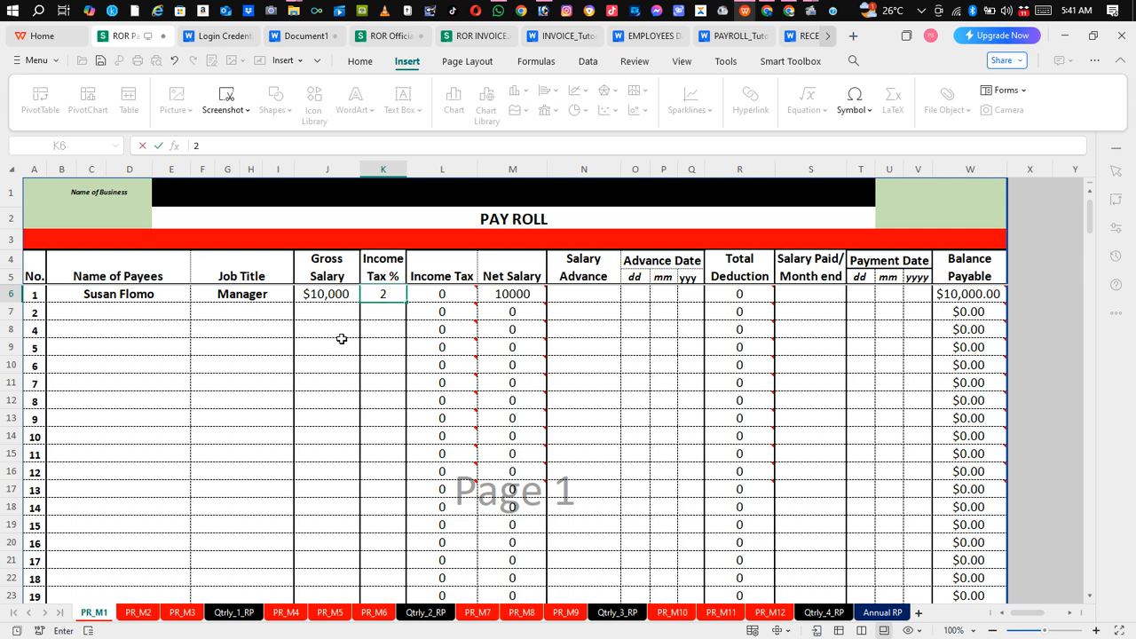
pyautogui.press('Tab')
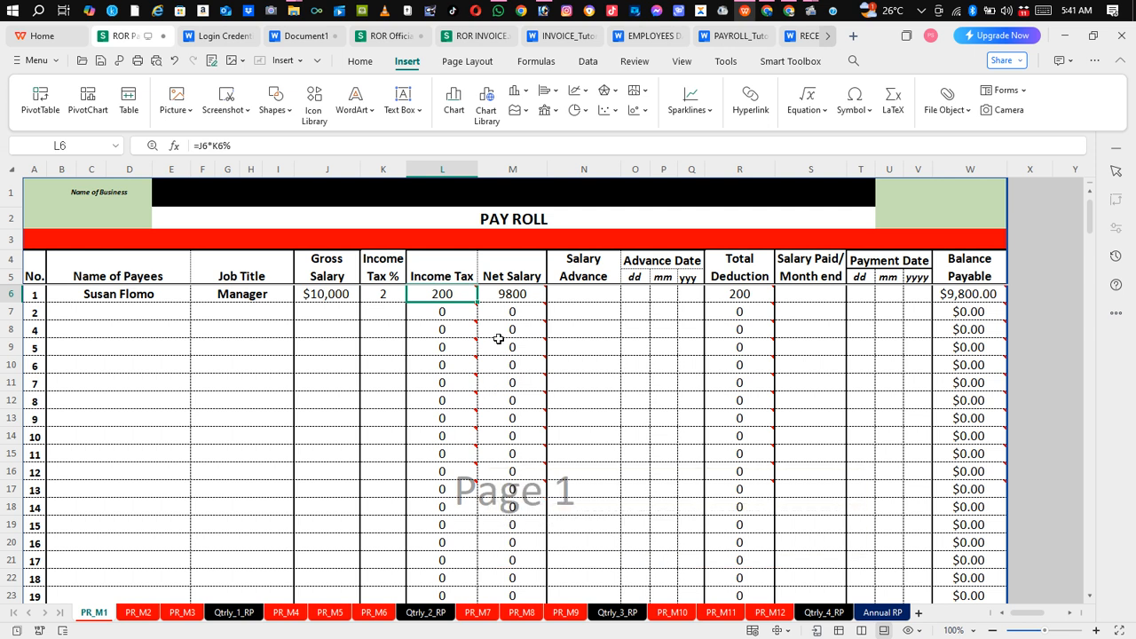
pyautogui.click(556, 295)
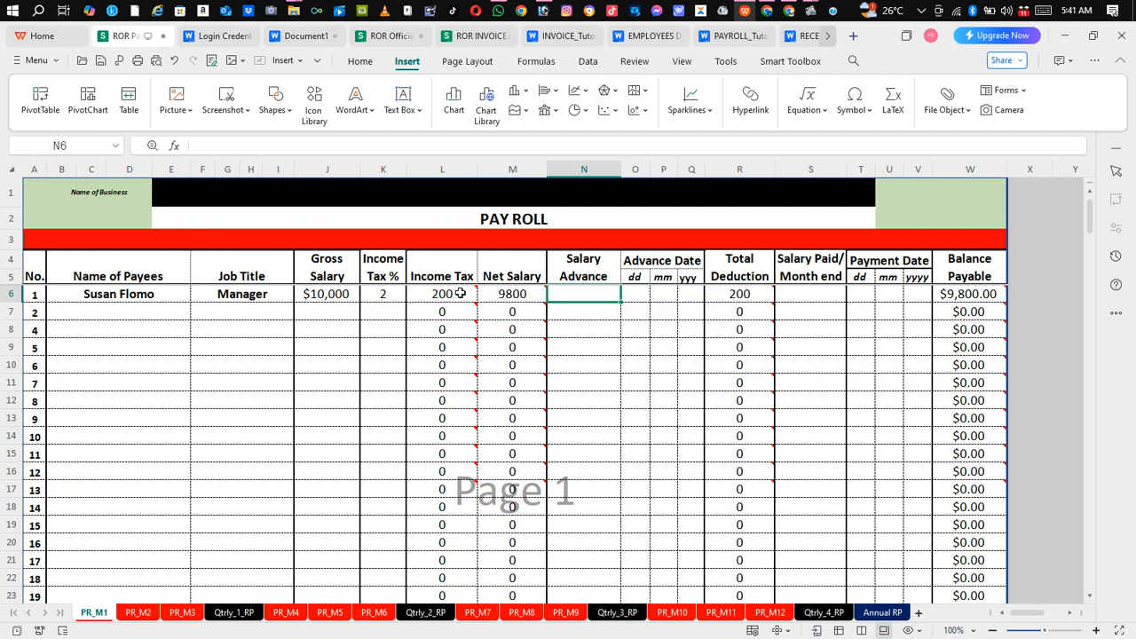
pyautogui.moveTo(452, 296)
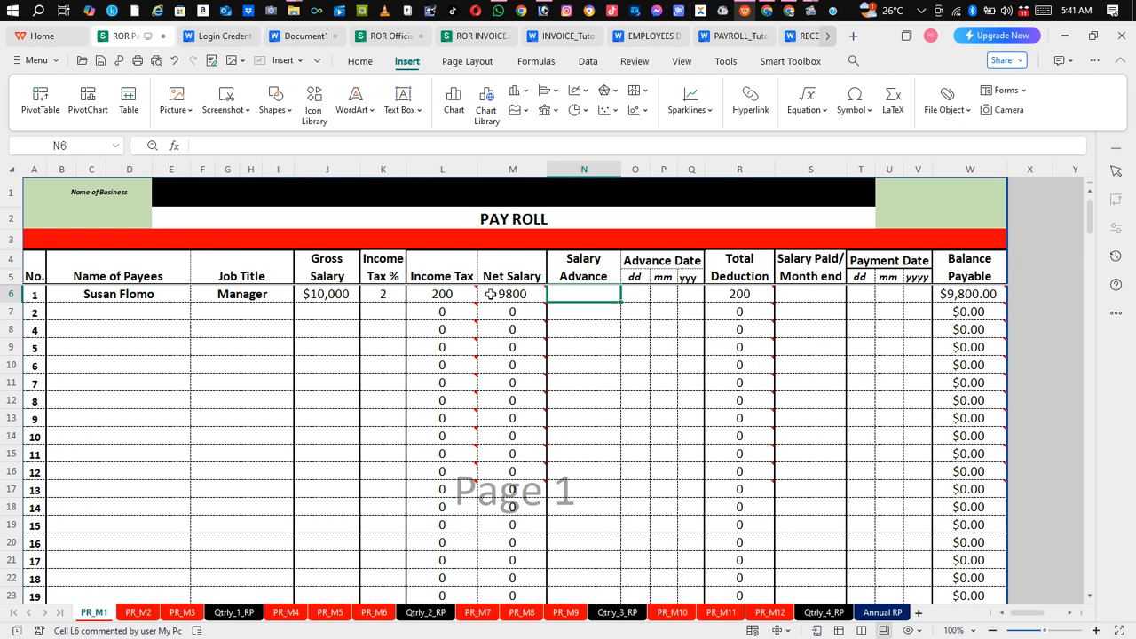
pyautogui.moveTo(515, 301)
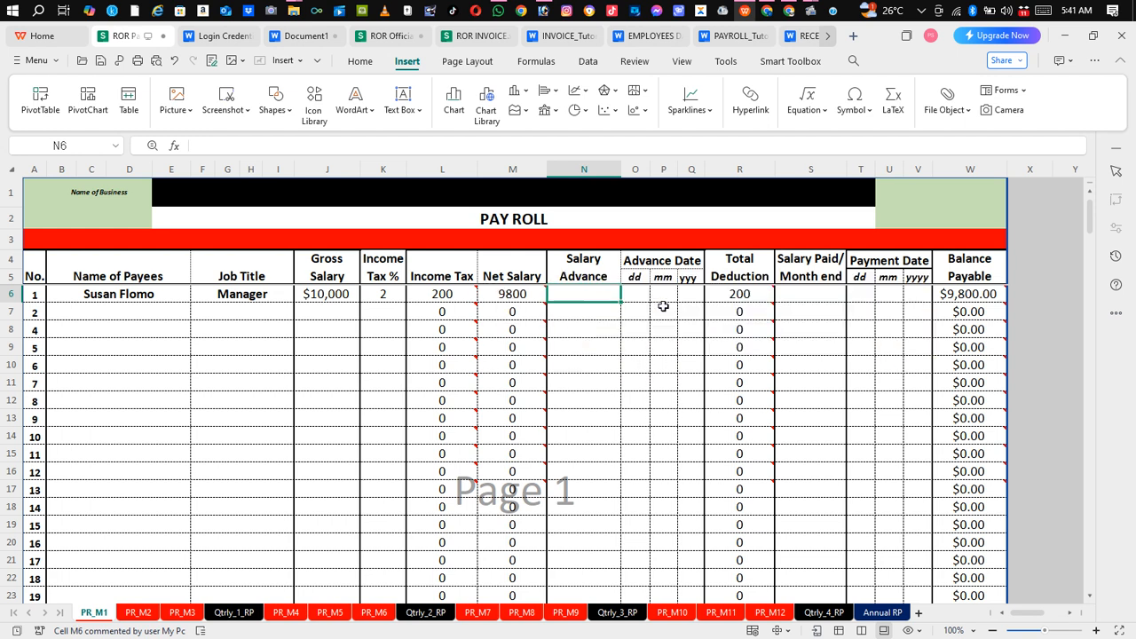
pyautogui.click(572, 325)
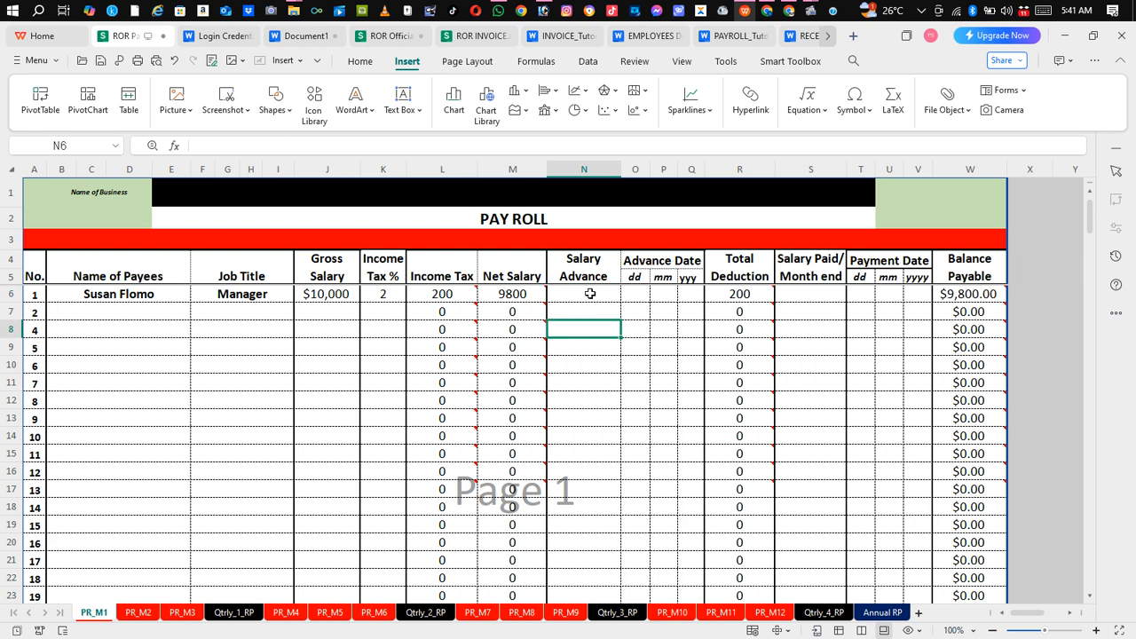
pyautogui.click(608, 300)
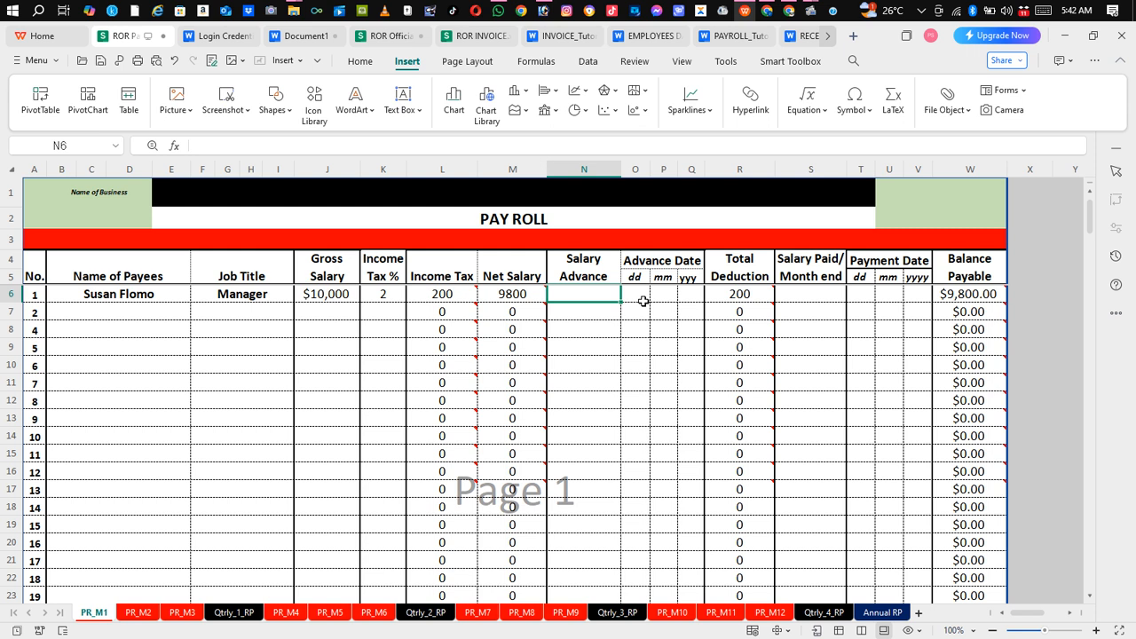
# Step: Enter a 4000 salary advance in N6 with advance date 6 / Jan / 2025
pyautogui.write('4000')
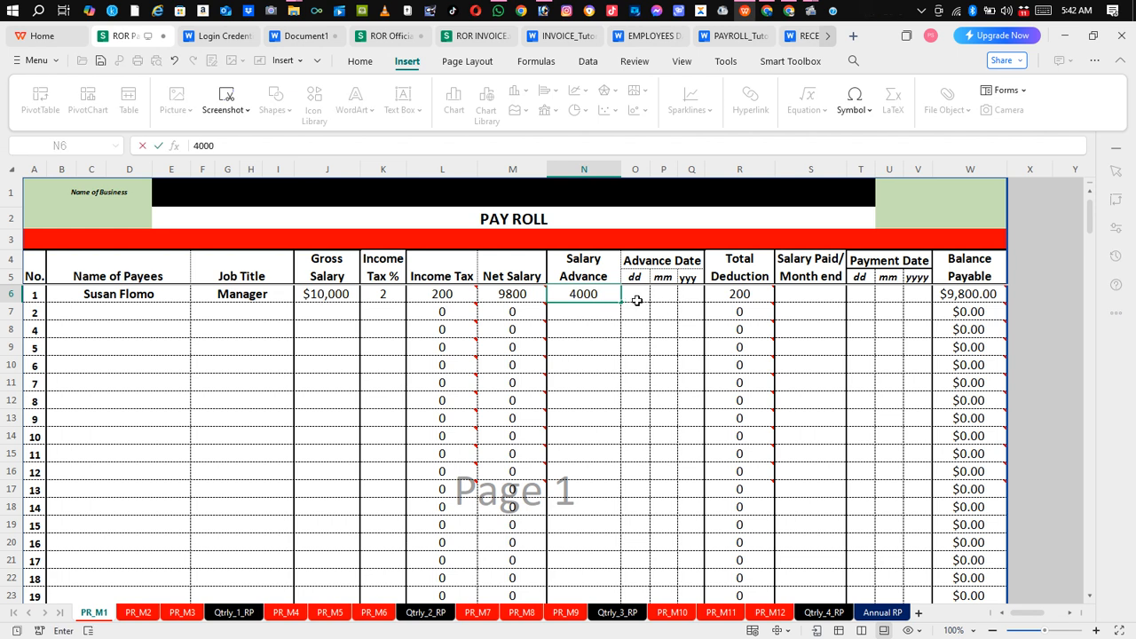
pyautogui.click(637, 301)
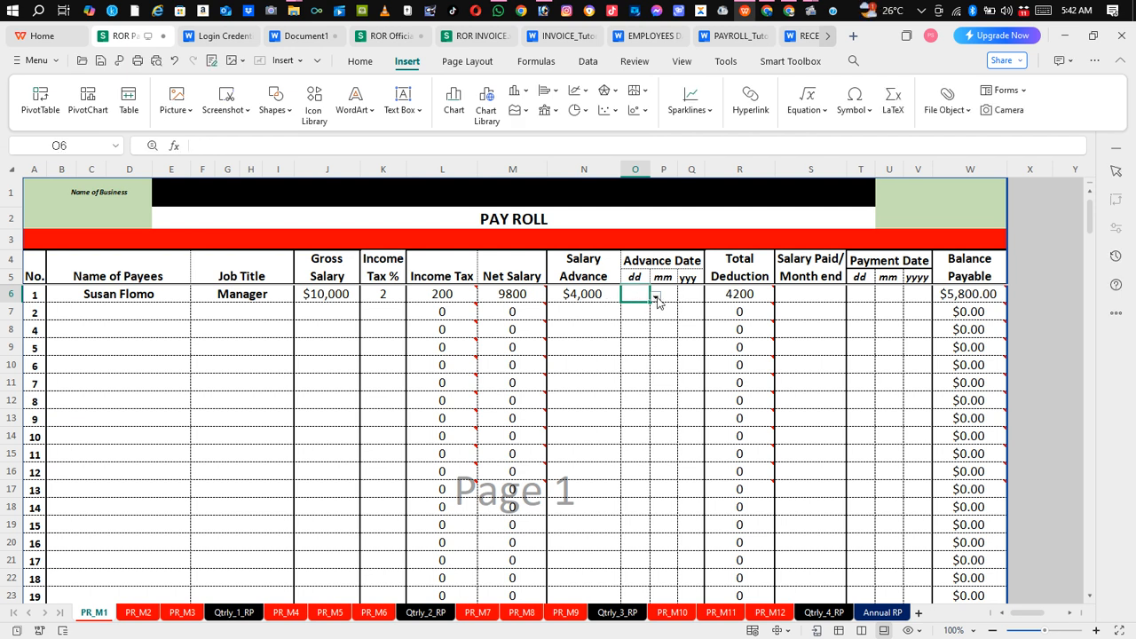
pyautogui.click(657, 297)
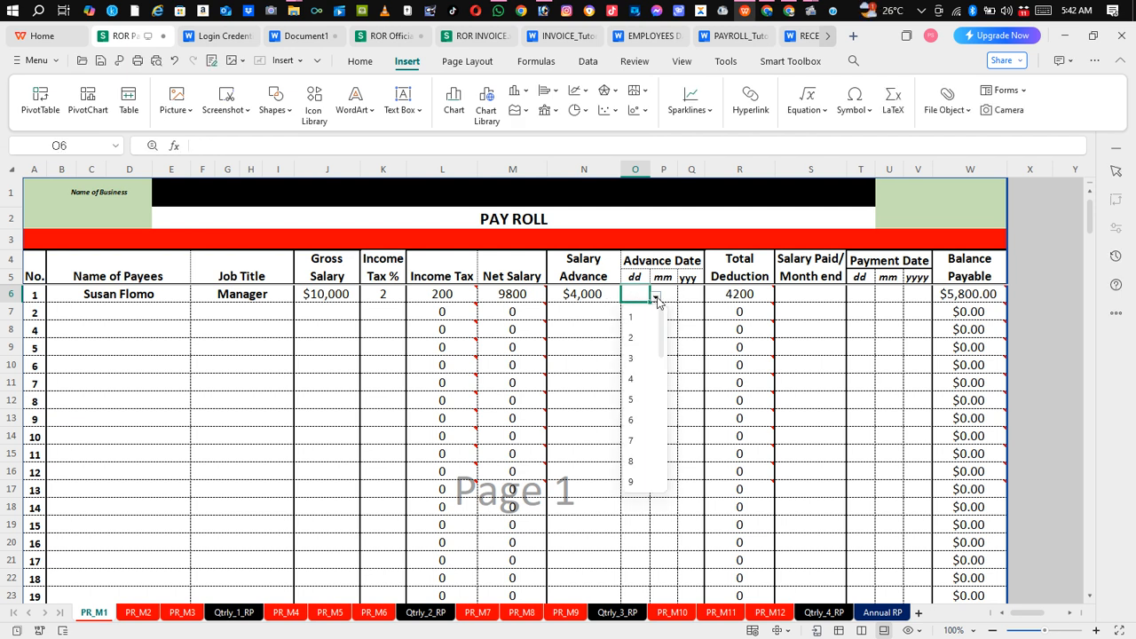
pyautogui.click(634, 421)
pyautogui.click(669, 293)
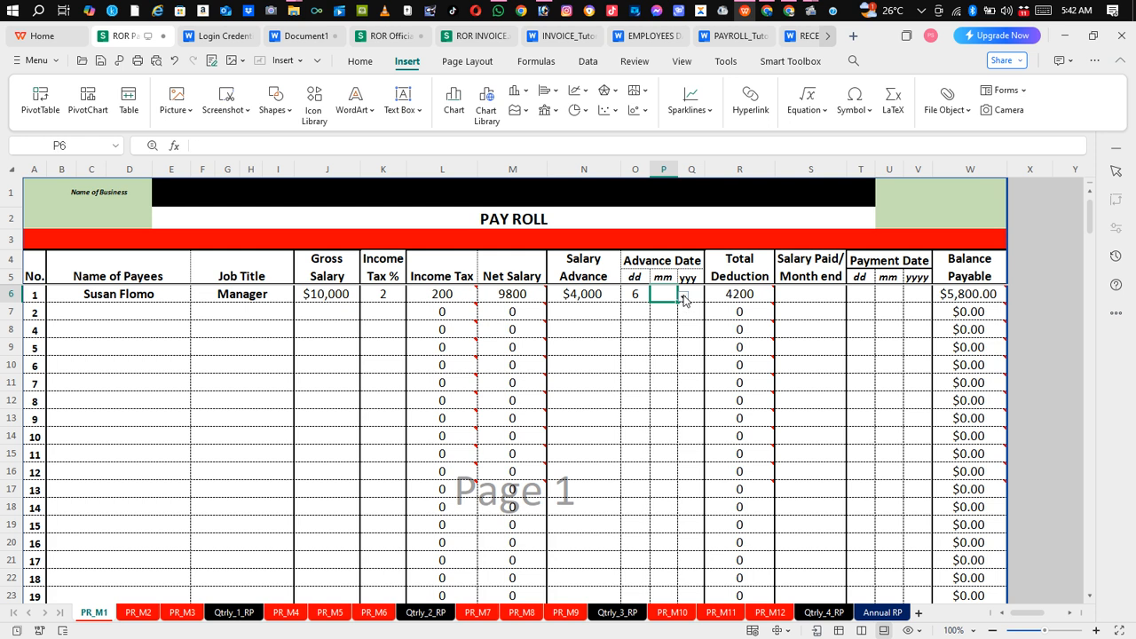
pyautogui.click(683, 298)
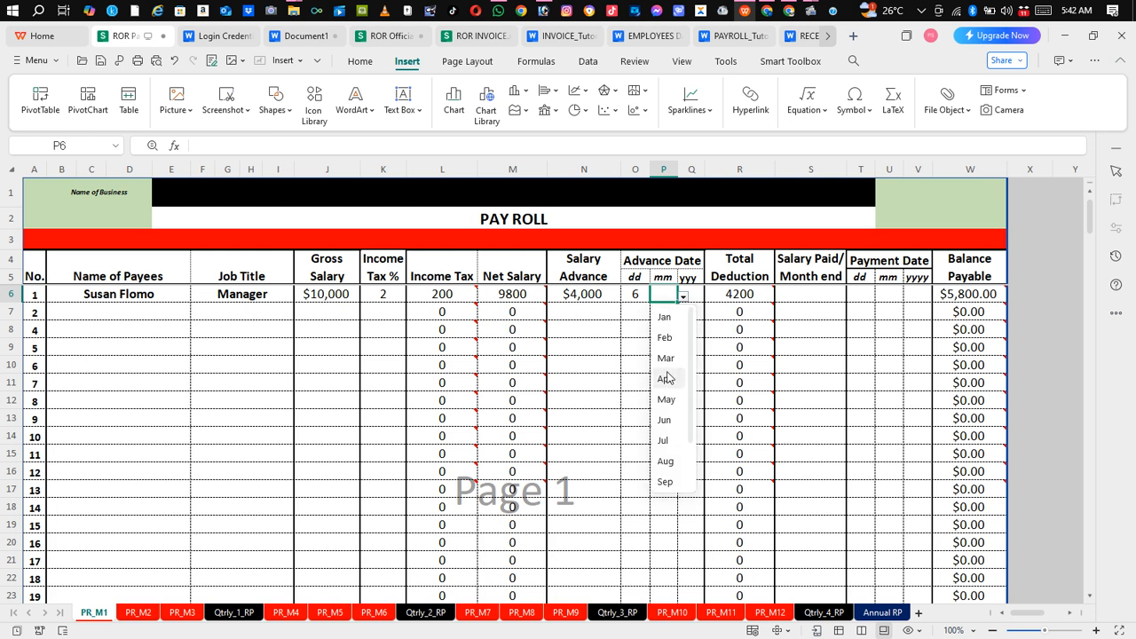
pyautogui.click(672, 319)
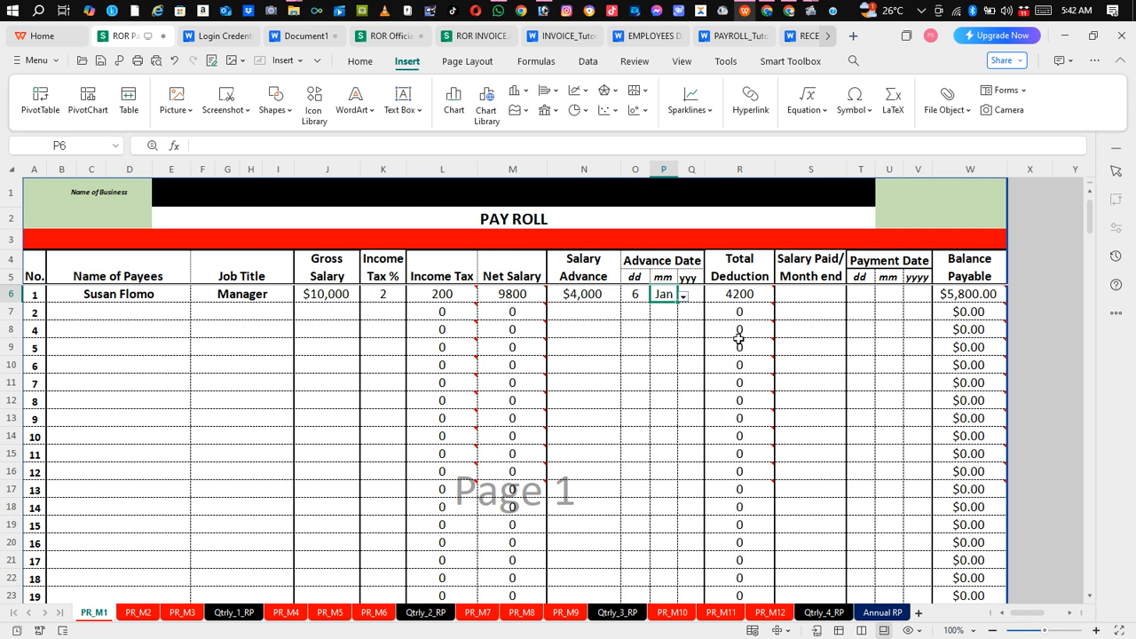
pyautogui.click(697, 297)
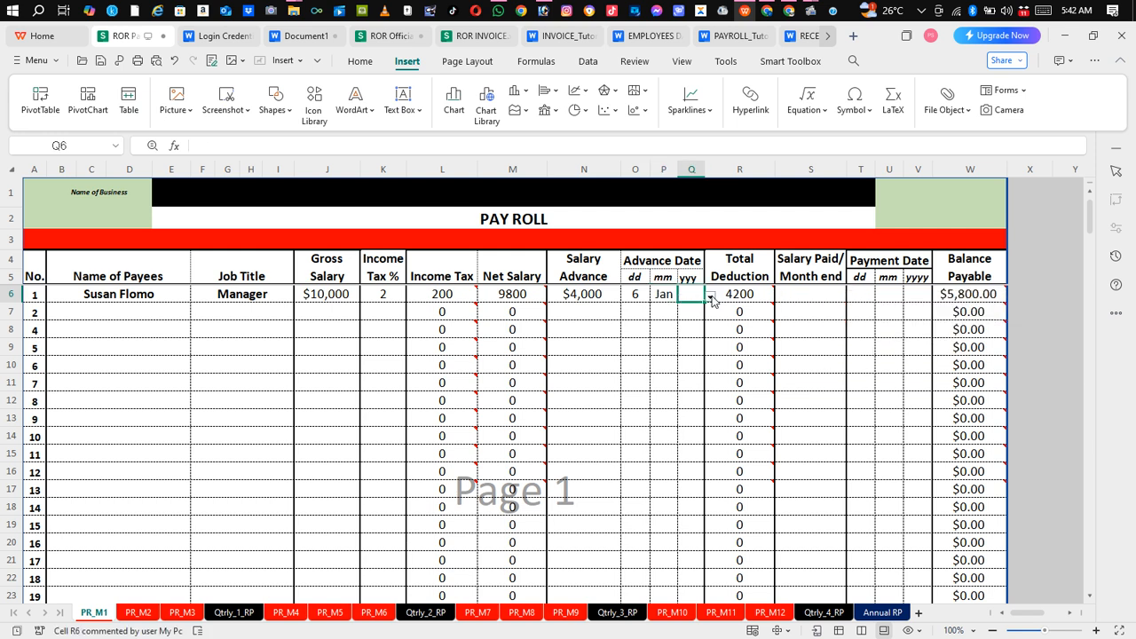
pyautogui.click(710, 296)
pyautogui.click(694, 337)
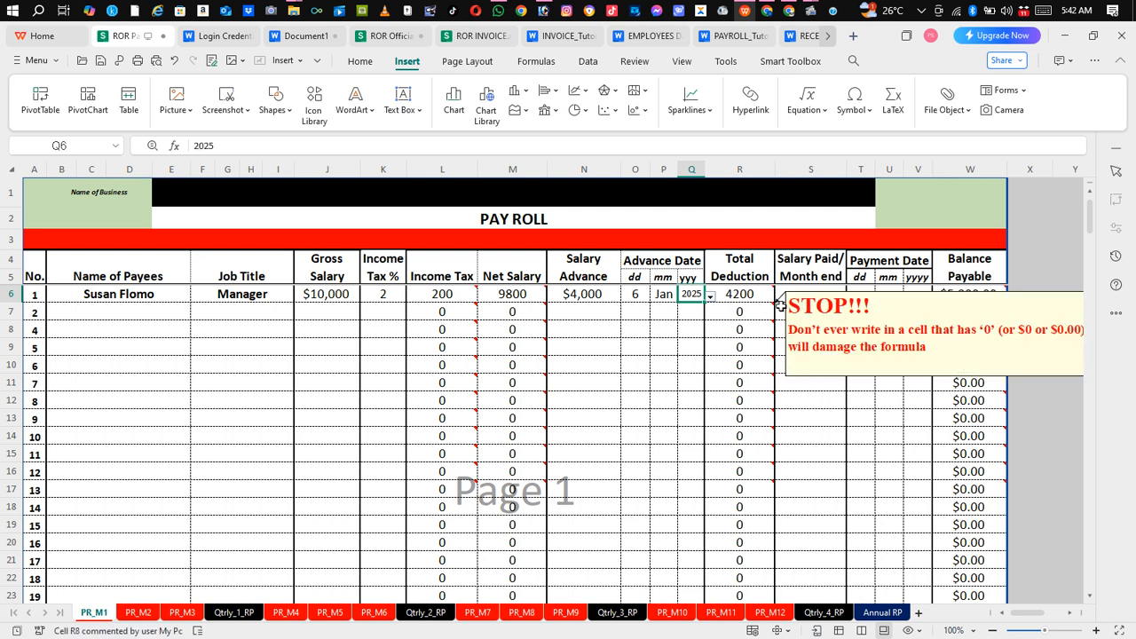
pyautogui.click(803, 296)
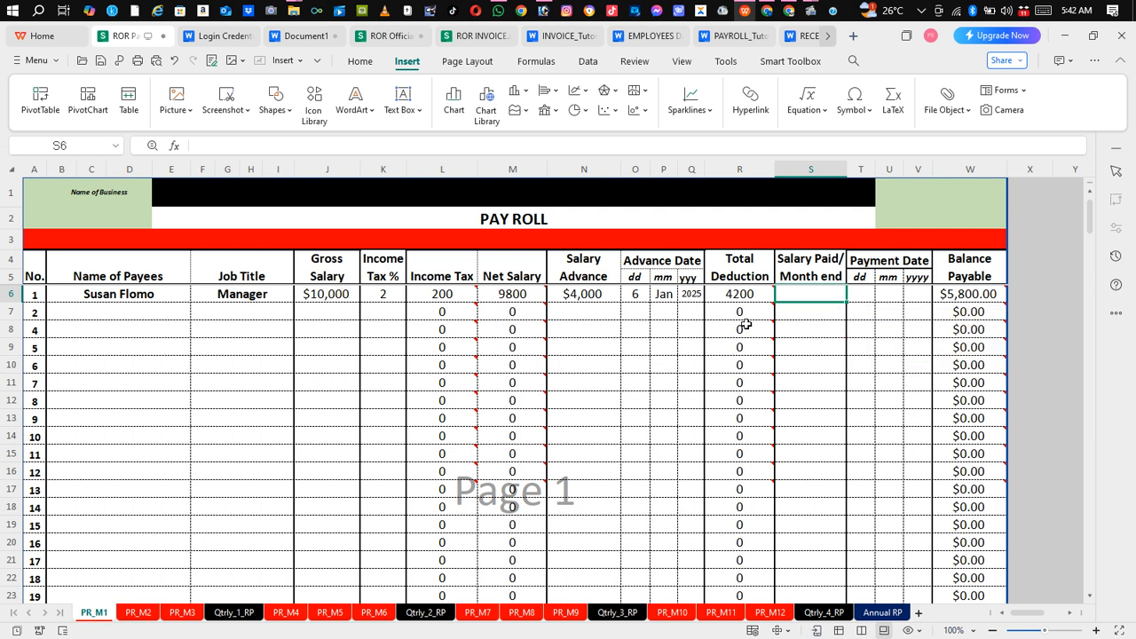
pyautogui.moveTo(736, 309)
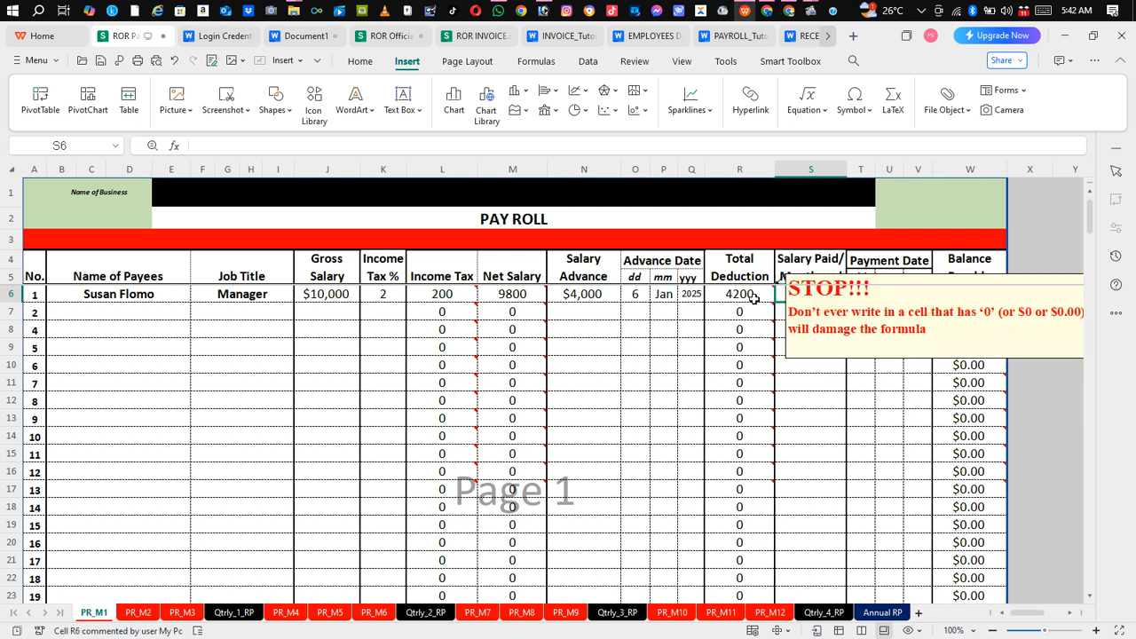
pyautogui.moveTo(419, 309)
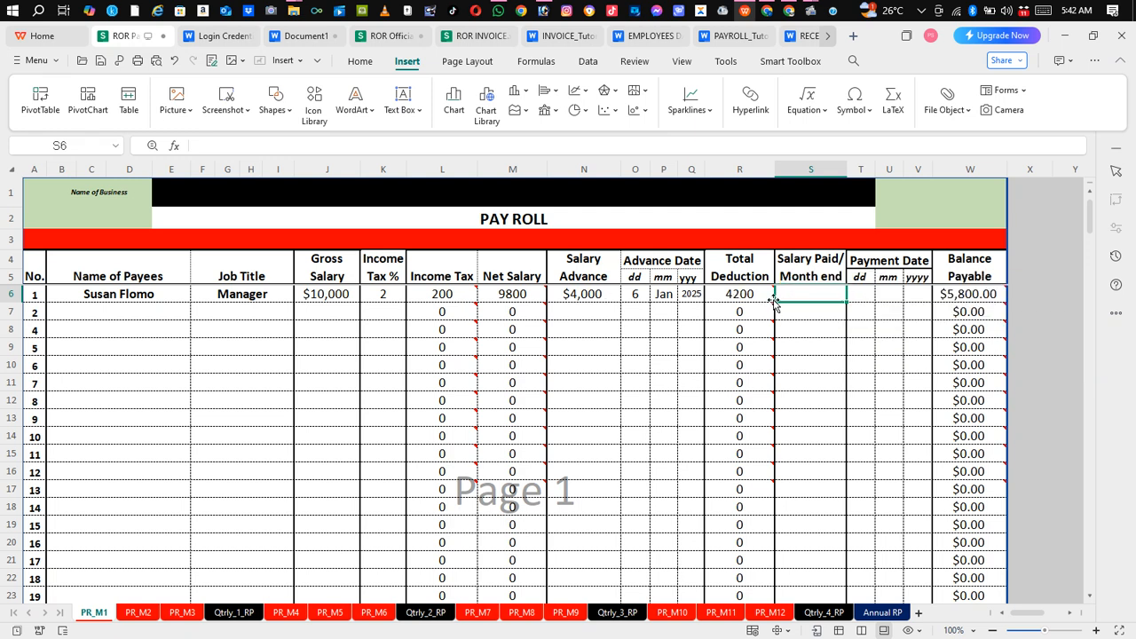
pyautogui.click(821, 328)
pyautogui.click(825, 300)
pyautogui.moveTo(963, 305)
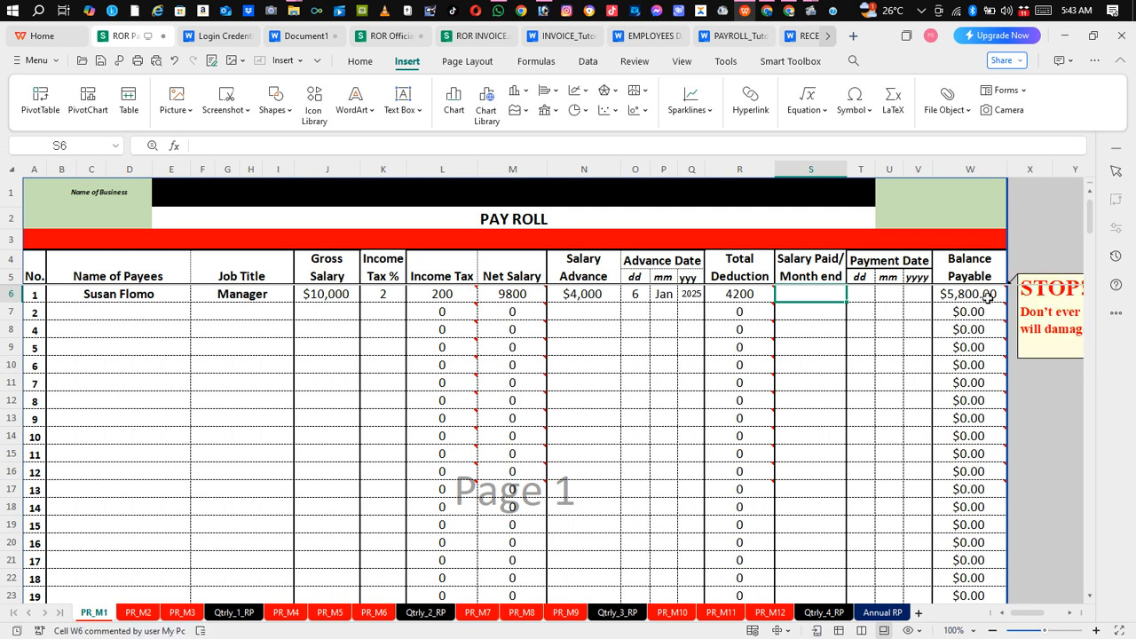
pyautogui.click(821, 325)
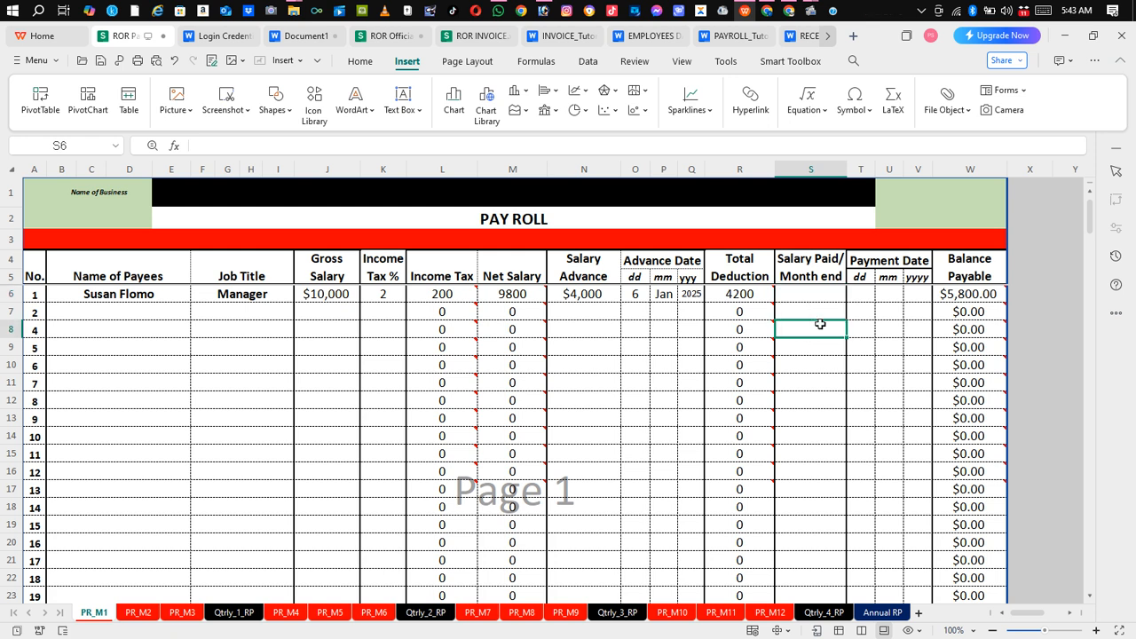
pyautogui.click(824, 297)
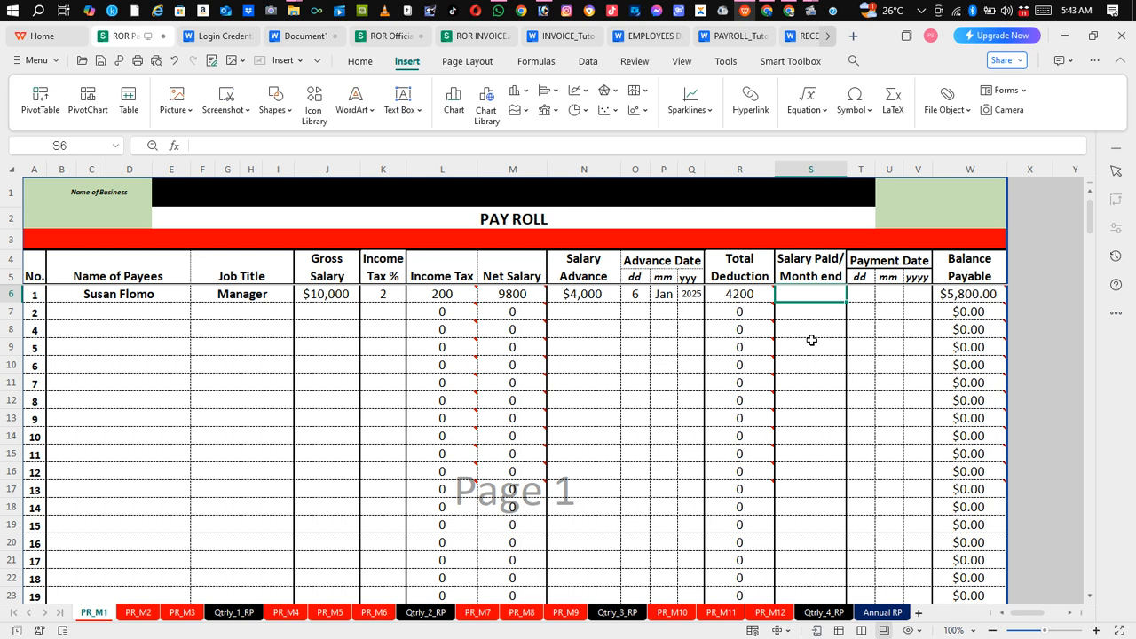
# Step: Enter 3000 salary paid in S6 with payment date 1 / Feb / 2025
pyautogui.write('3000')
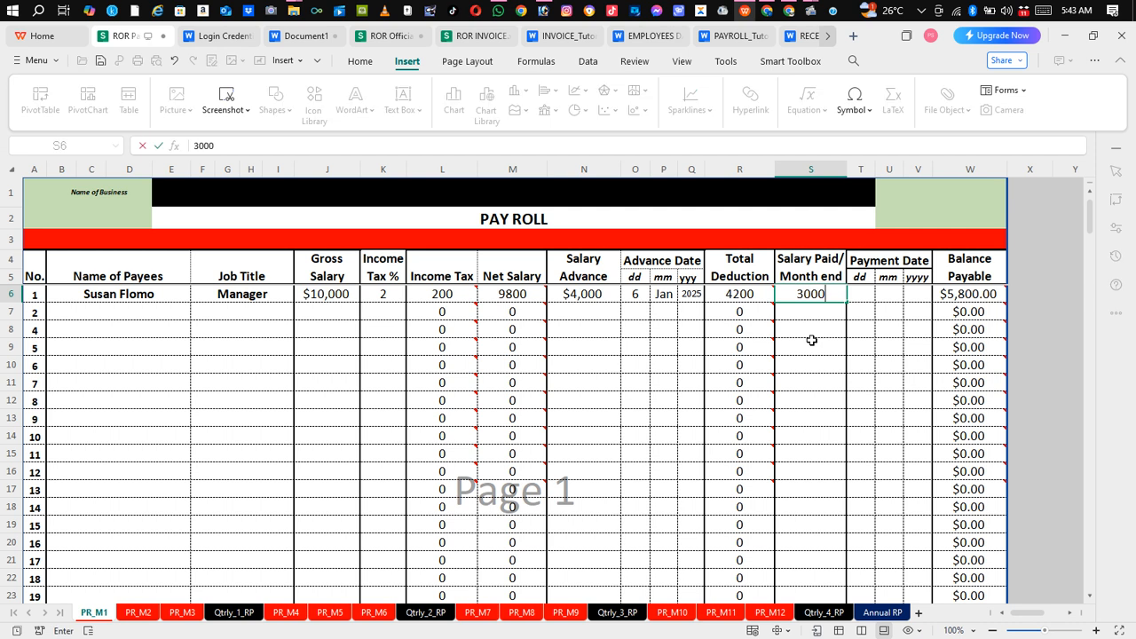
pyautogui.click(899, 311)
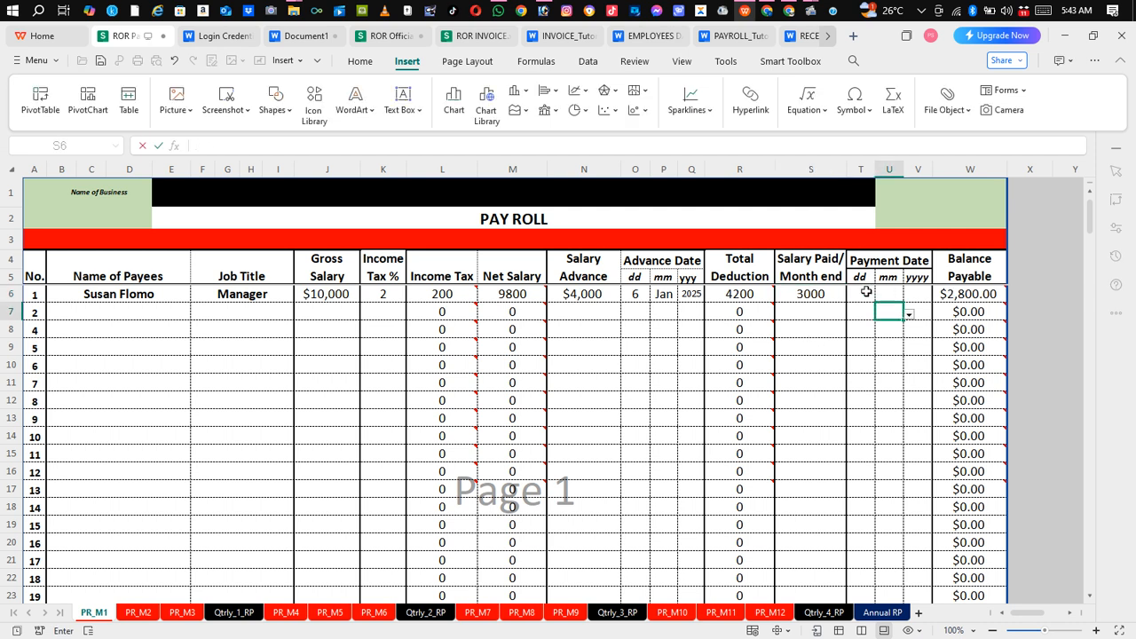
pyautogui.click(867, 293)
pyautogui.click(879, 296)
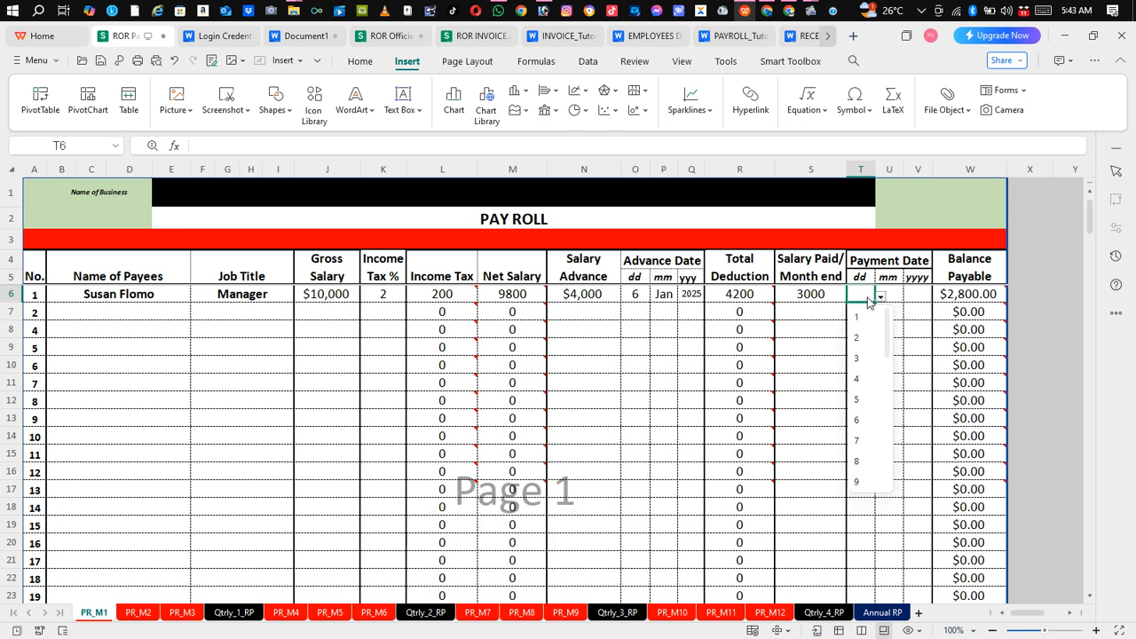
pyautogui.click(861, 319)
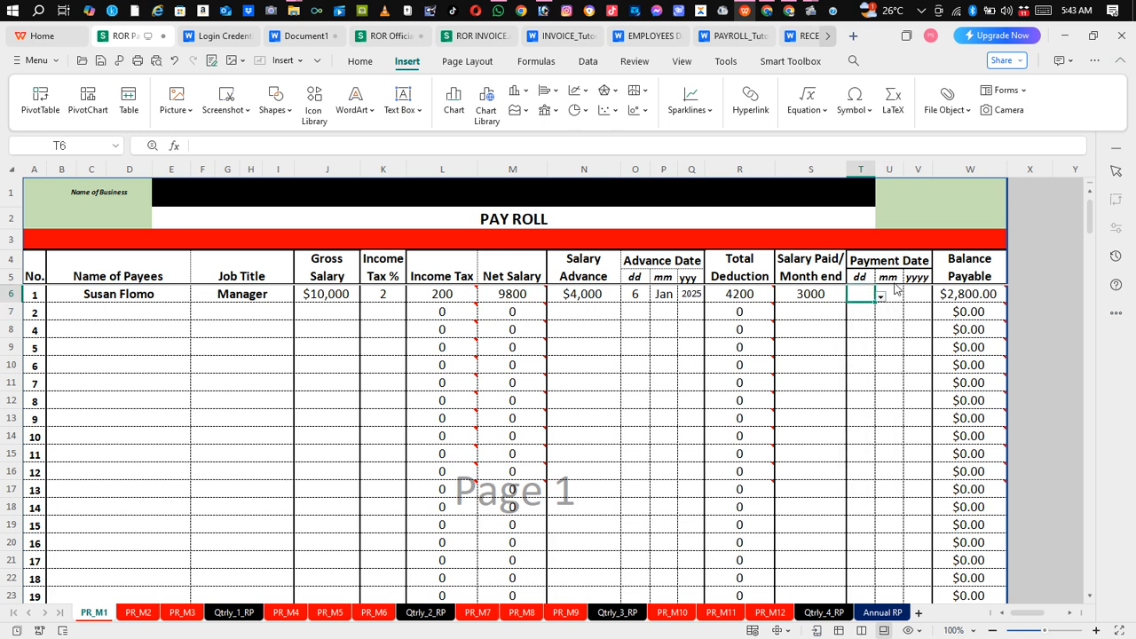
pyautogui.click(889, 278)
pyautogui.click(893, 292)
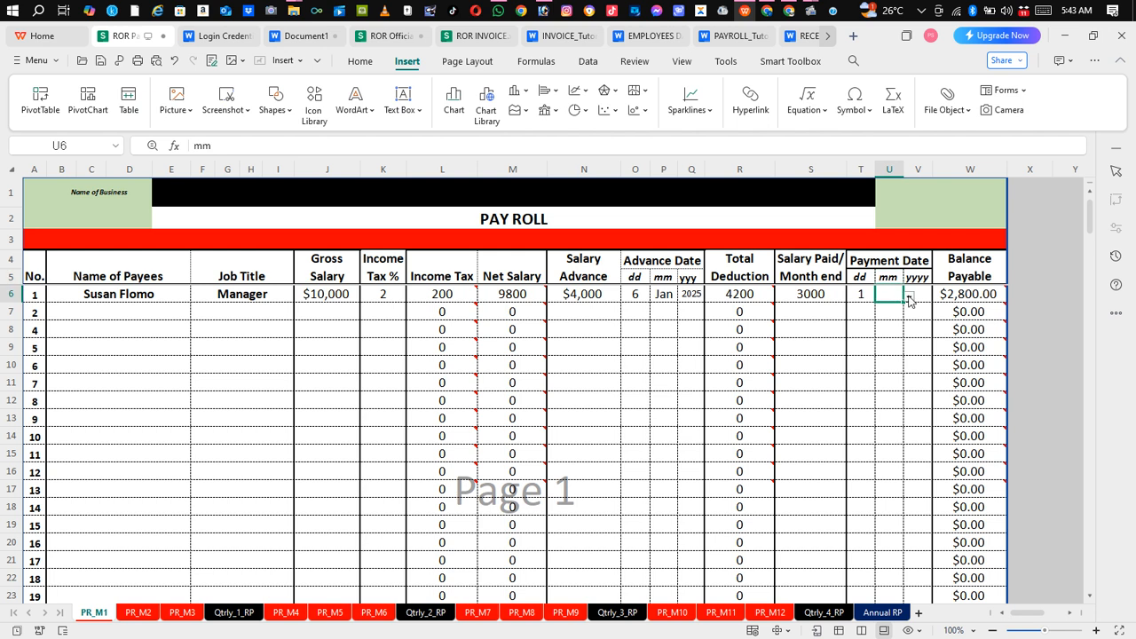
pyautogui.click(909, 297)
pyautogui.click(890, 337)
pyautogui.click(922, 300)
pyautogui.click(937, 298)
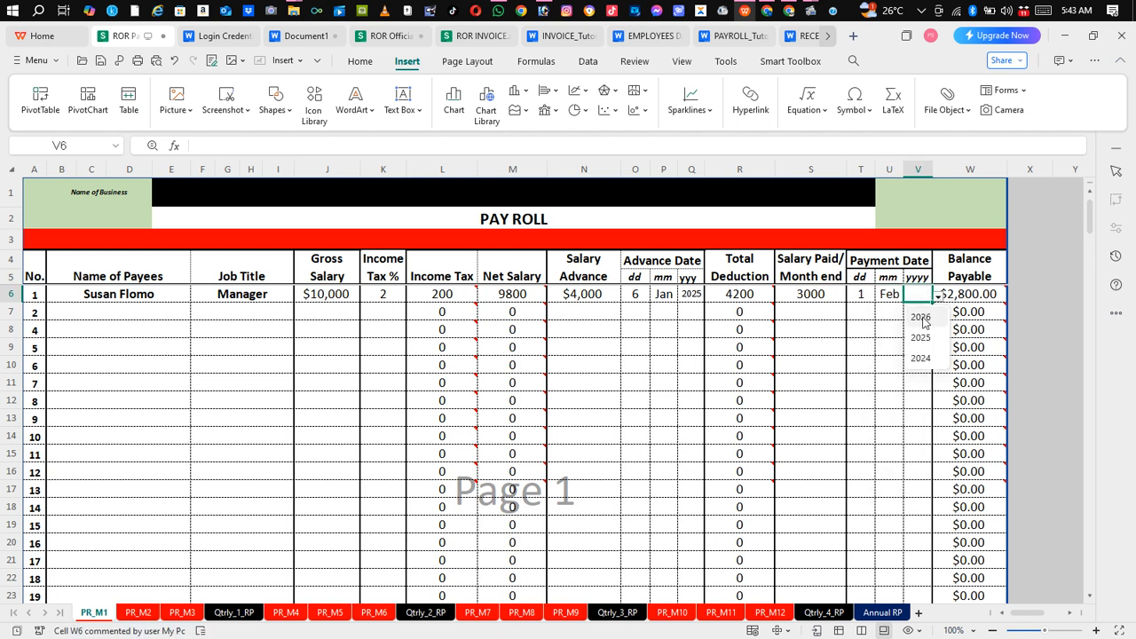
pyautogui.click(923, 337)
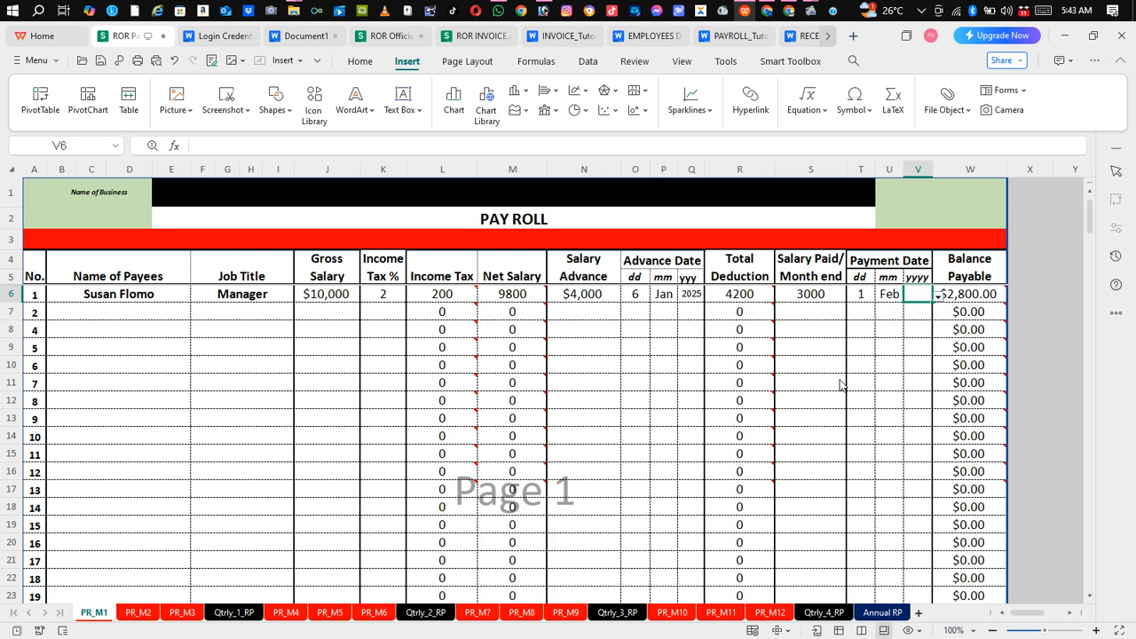
pyautogui.click(916, 382)
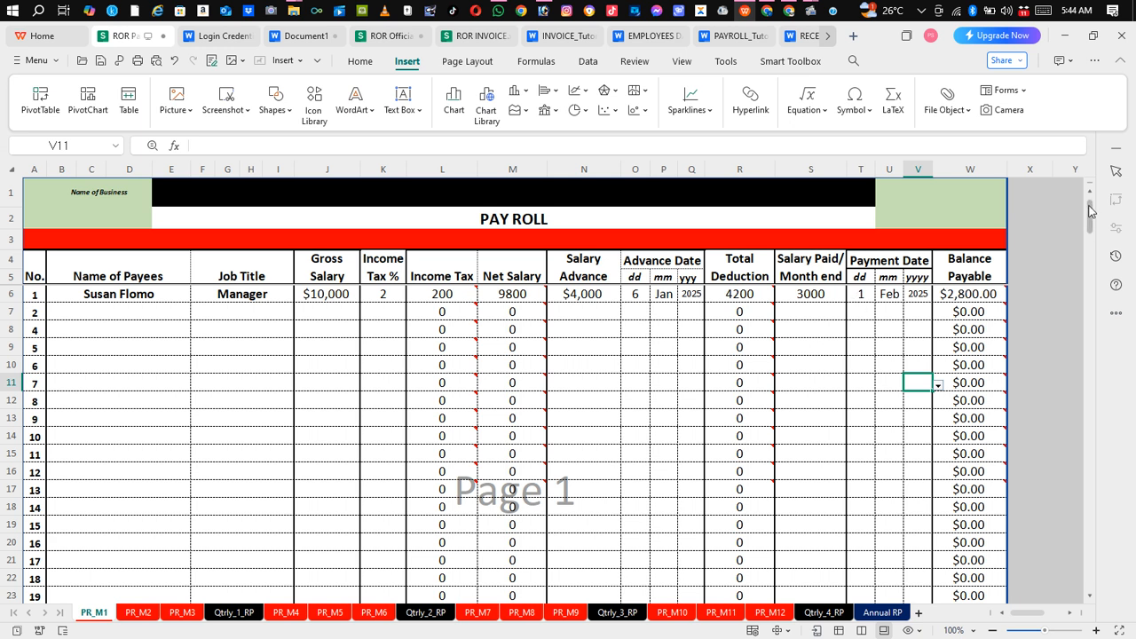
pyautogui.moveTo(1090, 210); pyautogui.dragTo(1097, 561)
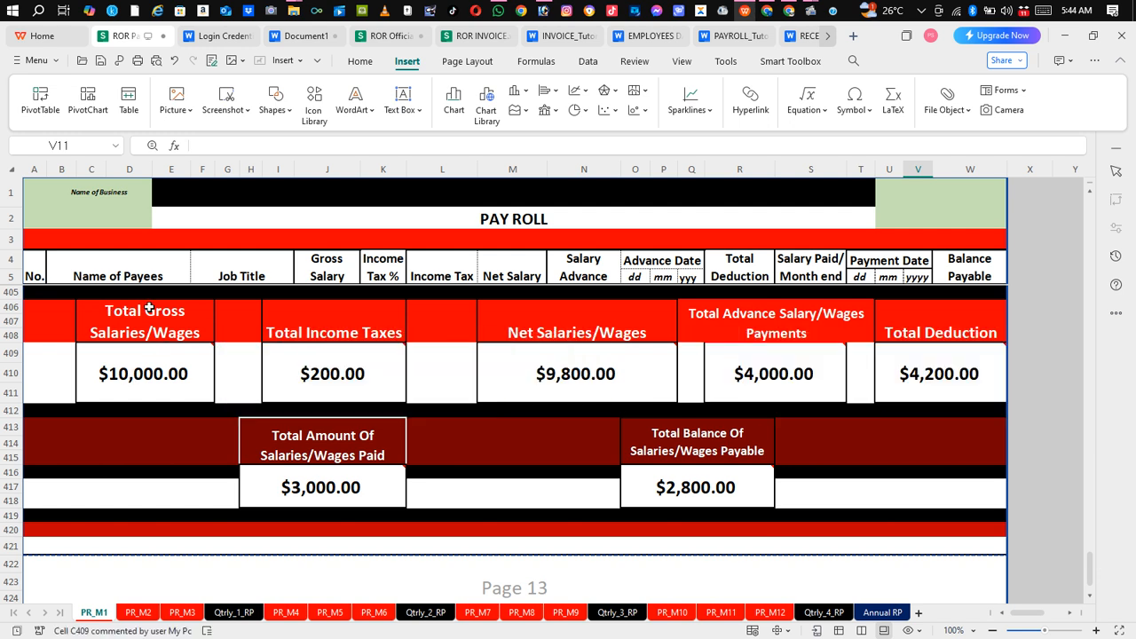
pyautogui.moveTo(152, 400)
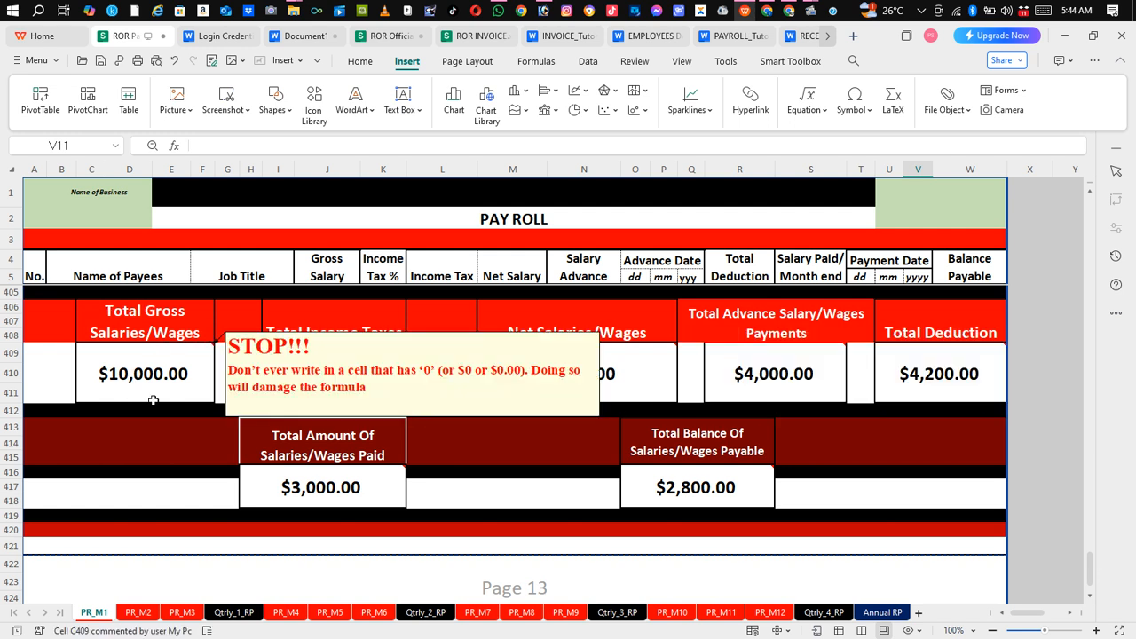
pyautogui.moveTo(272, 376)
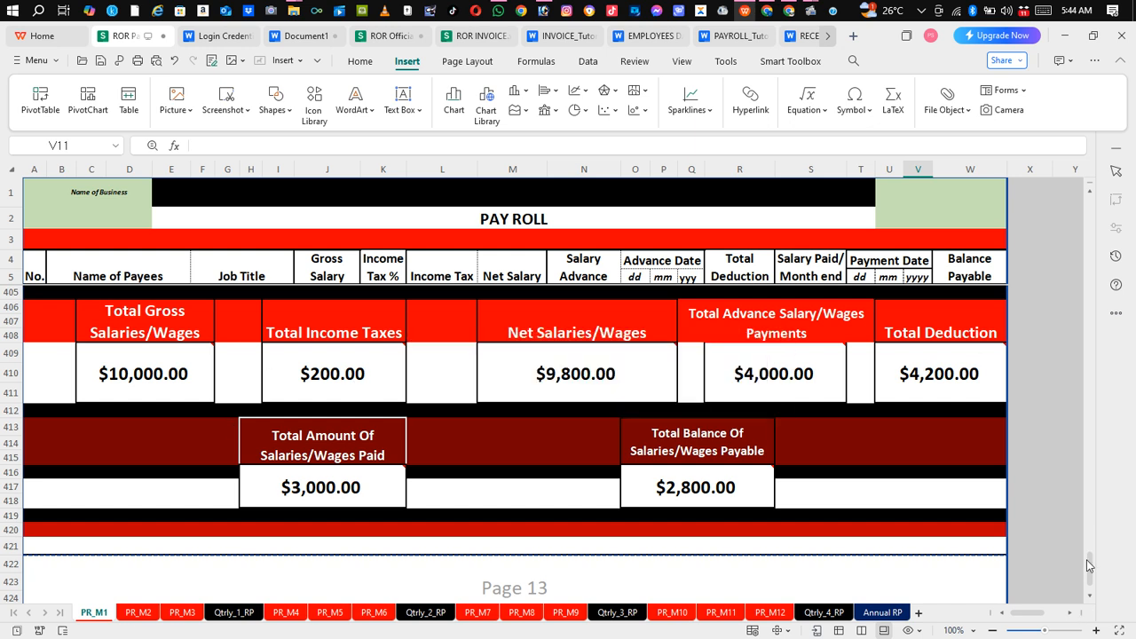
pyautogui.moveTo(1090, 565); pyautogui.dragTo(1094, 187)
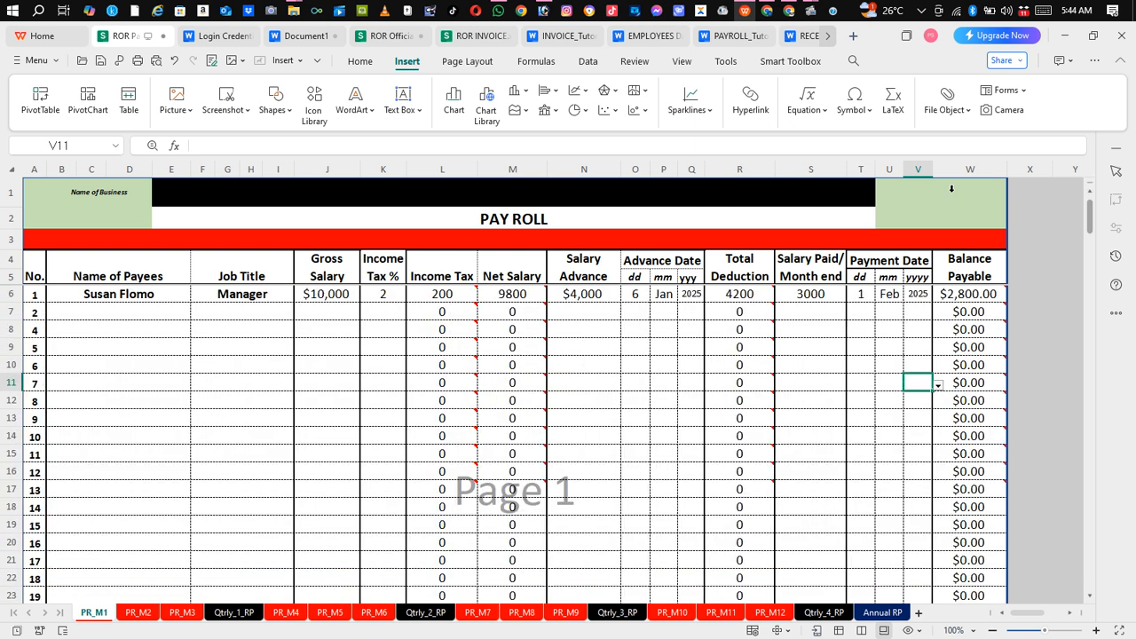
# Step: Enter the second payee's name, job title Nurse, gross salary 4000 and tax rate 2 on row 7
pyautogui.click(94, 311)
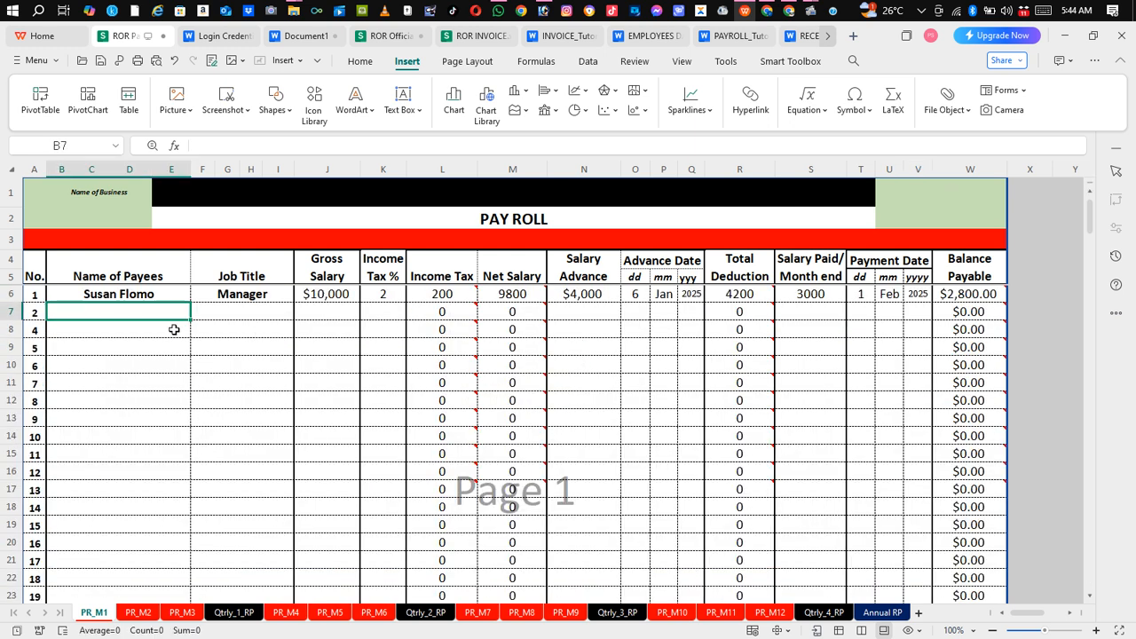
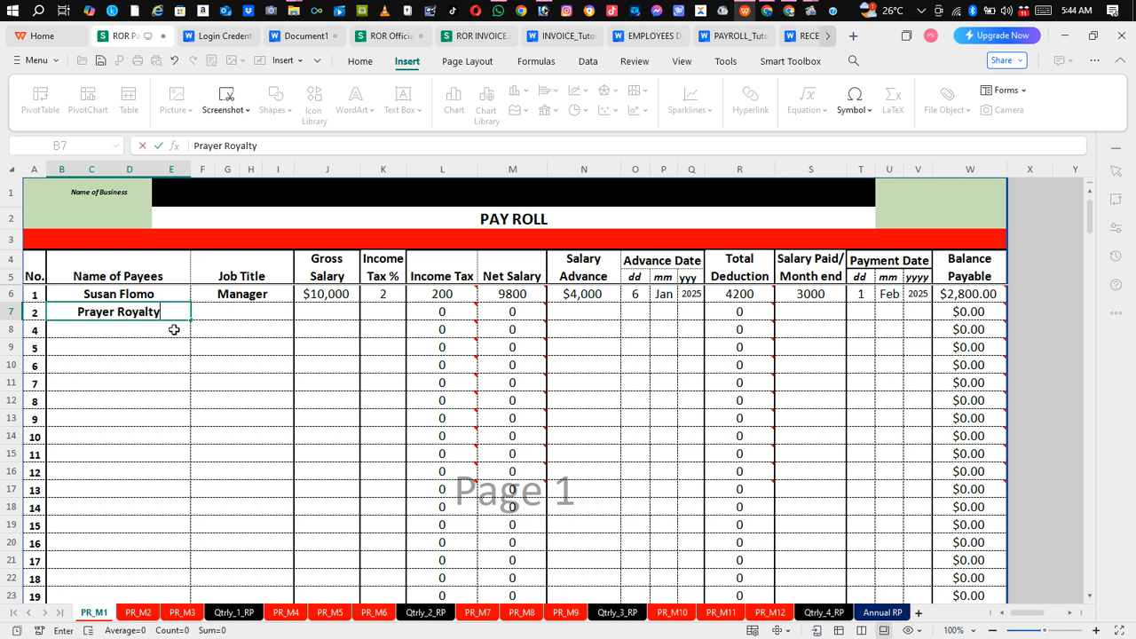
pyautogui.press('Tab')
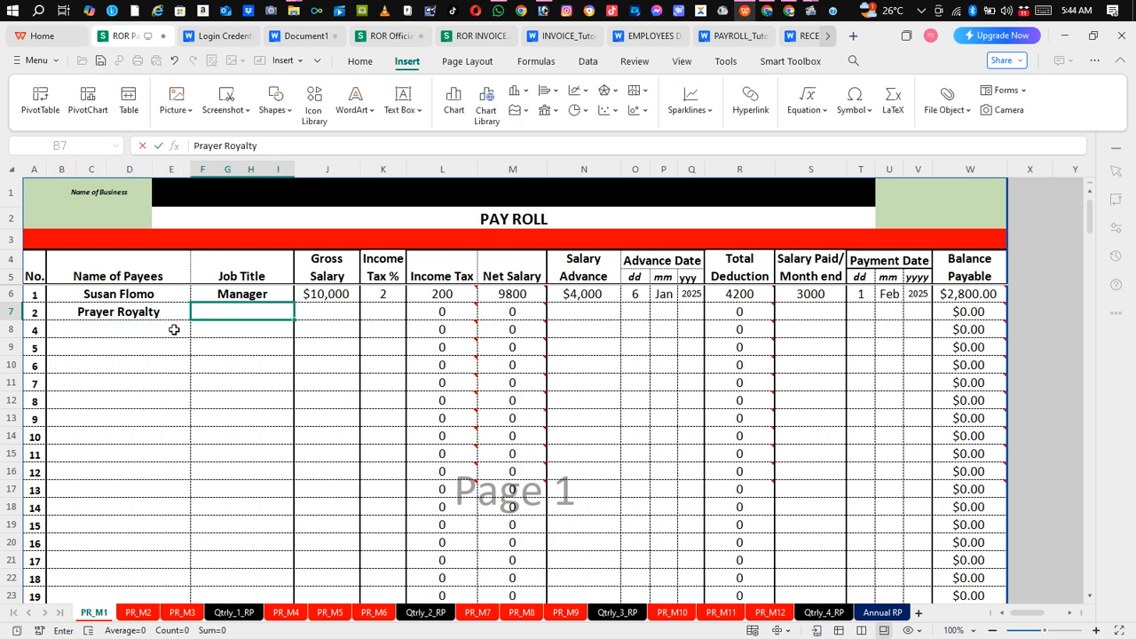
pyautogui.write('Nurse')
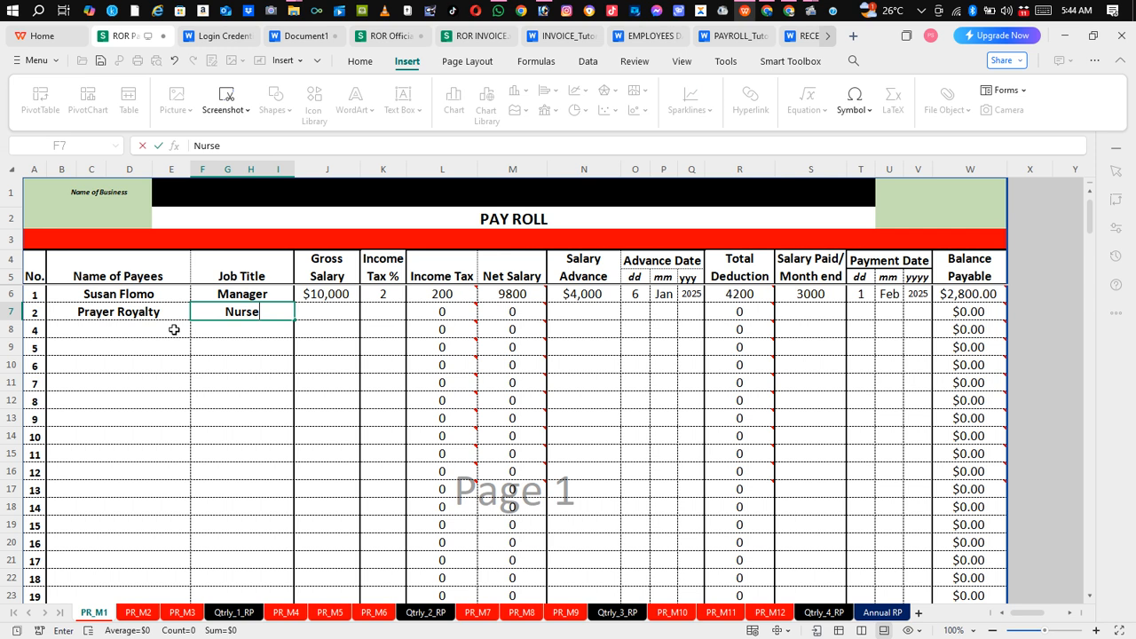
pyautogui.press('Tab')
pyautogui.write('4000')
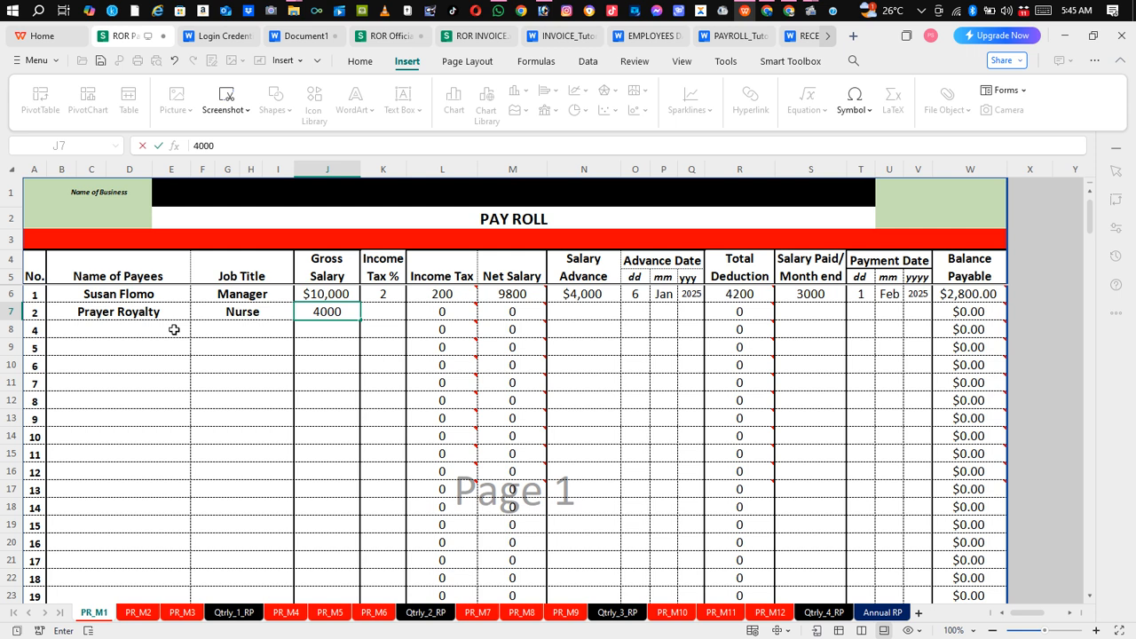
pyautogui.press('Tab')
pyautogui.write('2')
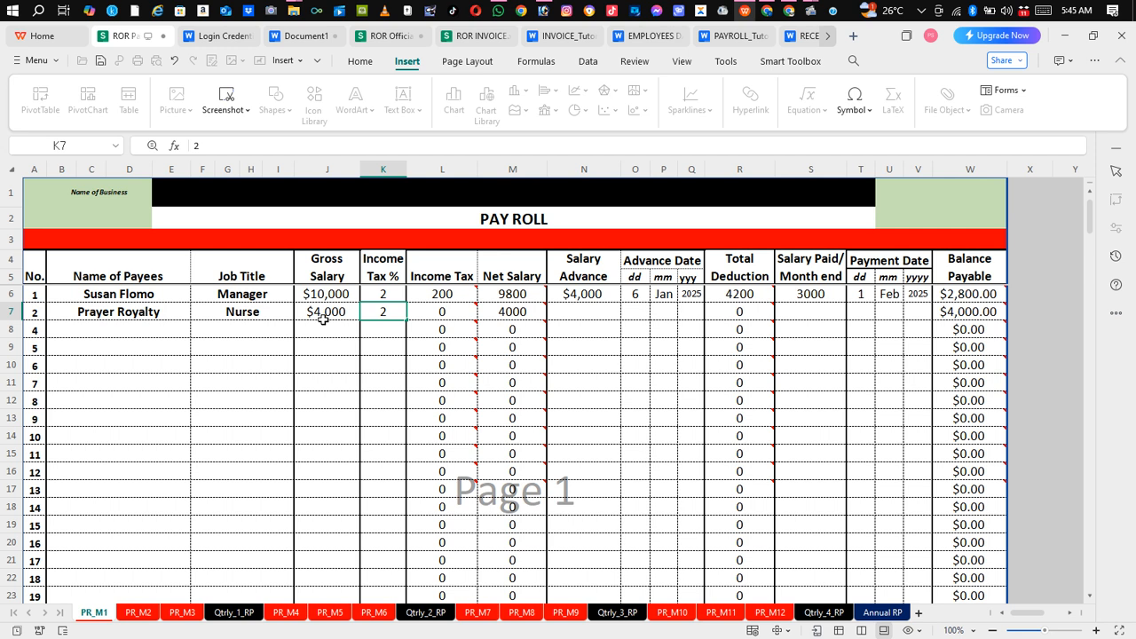
# Step: Confirm the 2% tax rate and enter a 2000 salary advance in N7
pyautogui.click(569, 316)
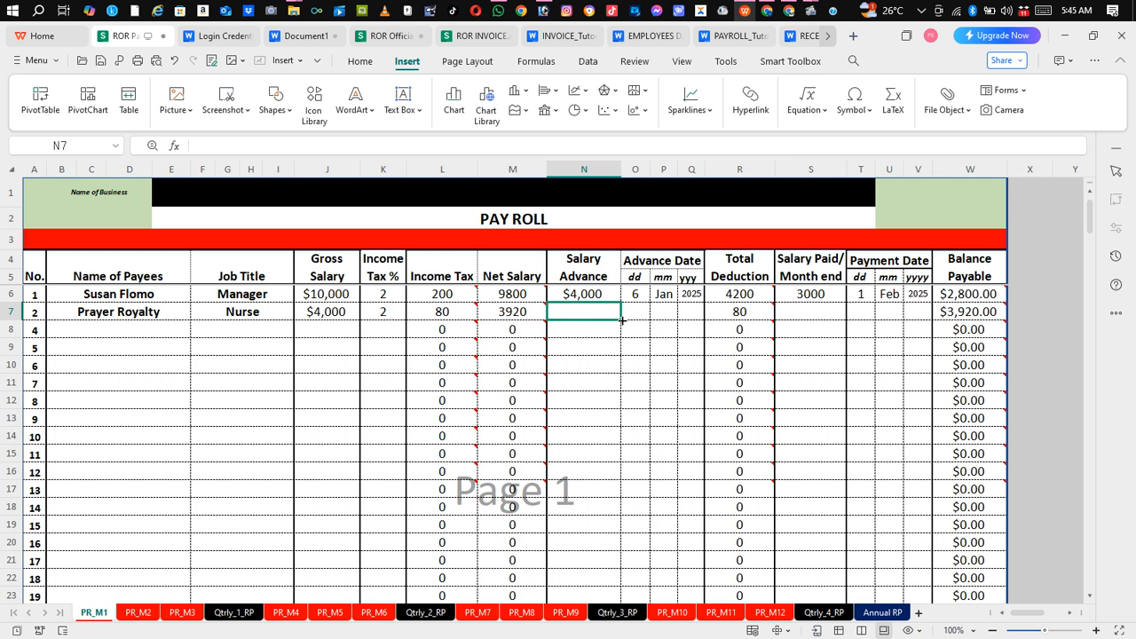
pyautogui.write('2000')
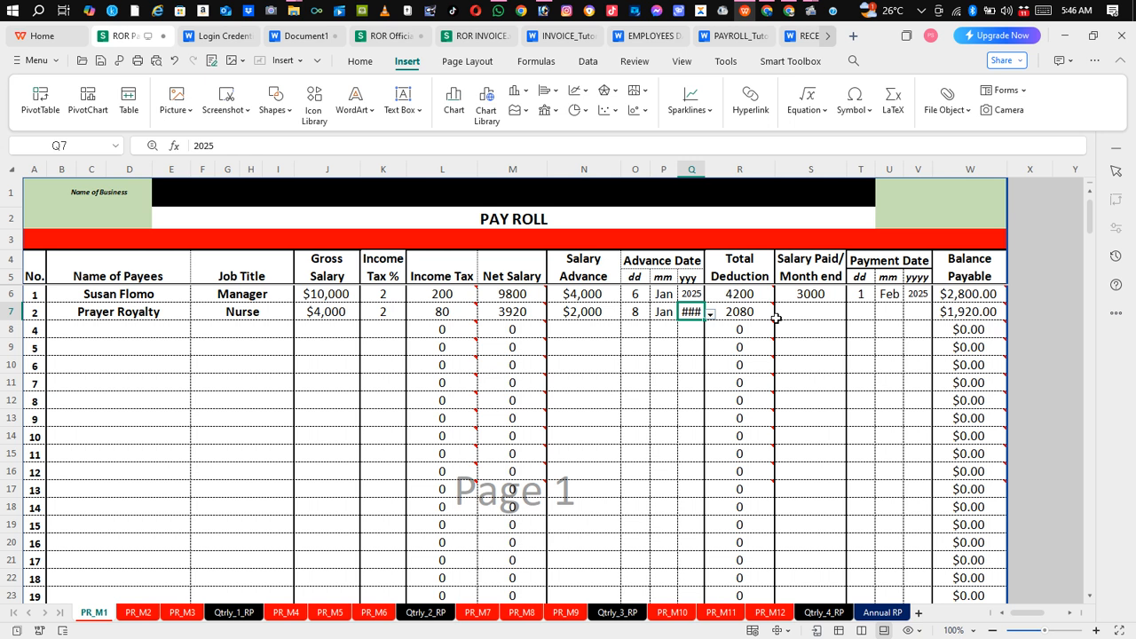
pyautogui.click(359, 60)
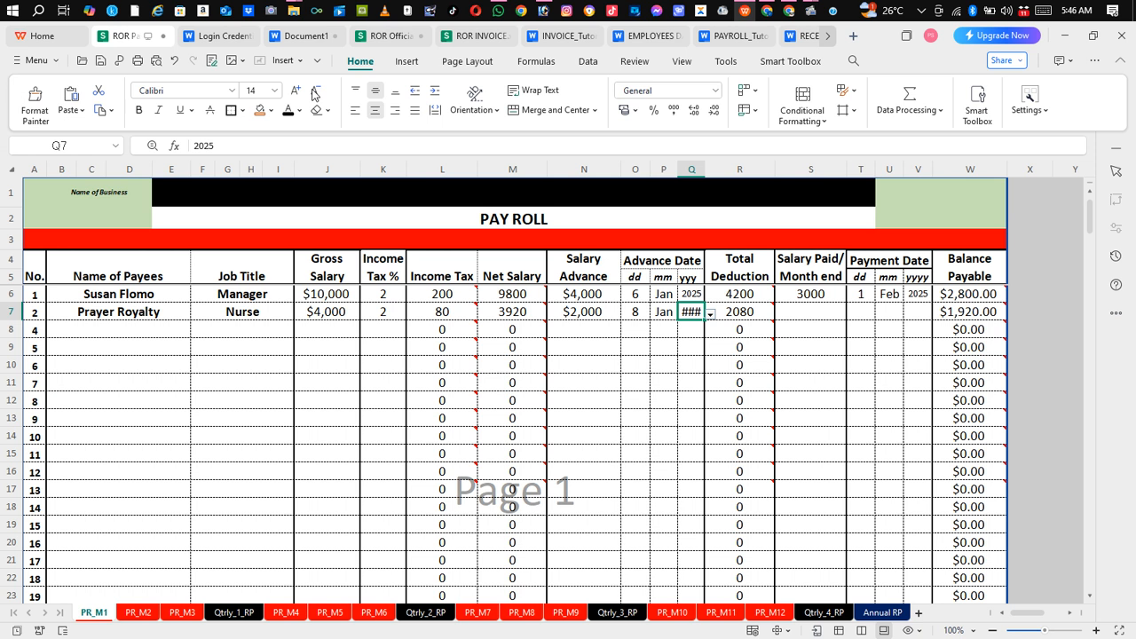
# Step: Shrink the Q7 font so 2025 fits, and enter 1500 salary paid in S7
pyautogui.click(313, 93)
pyautogui.click(799, 313)
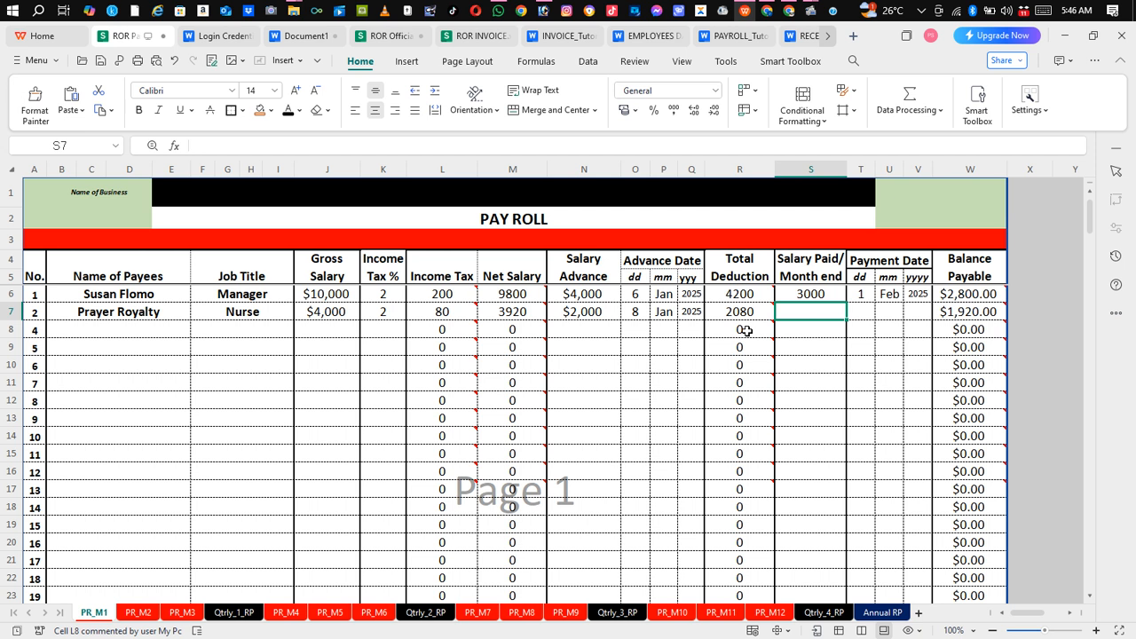
pyautogui.write('1500')
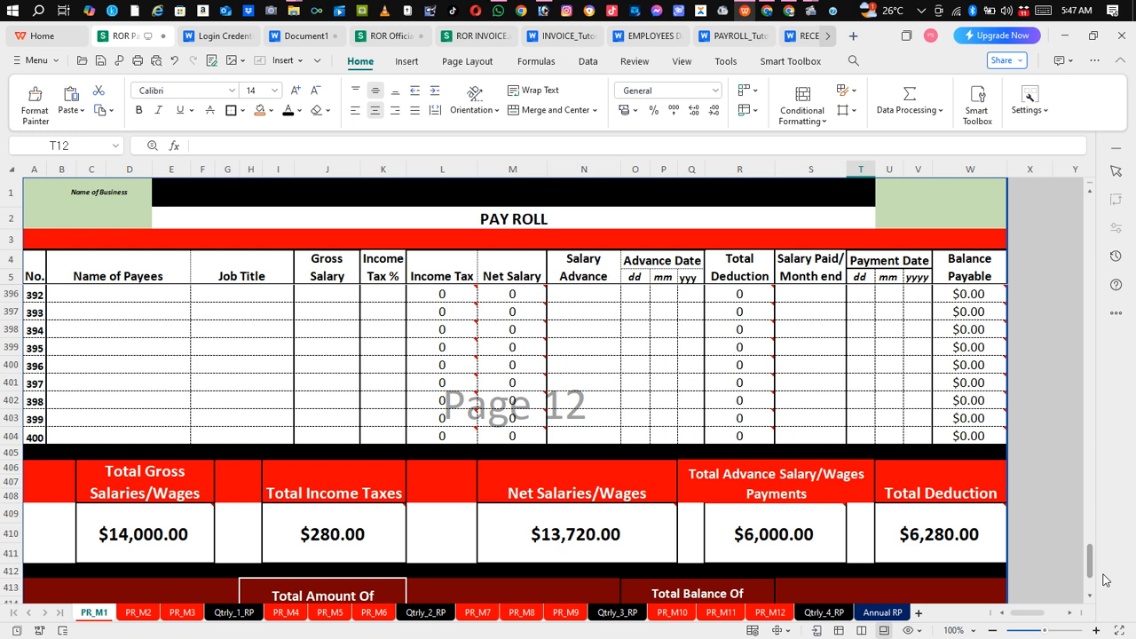
# Step: Scroll down to review the PR_M1 summary totals: net $13,720.00, total deduction $6,280.00
pyautogui.scroll(-2, 183, 466)
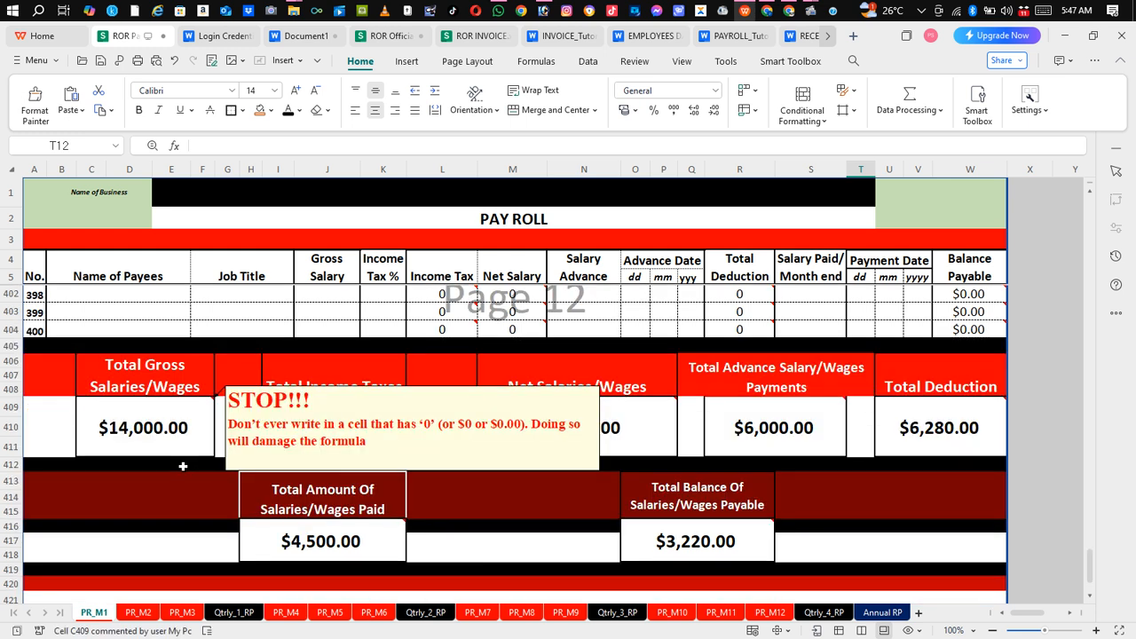